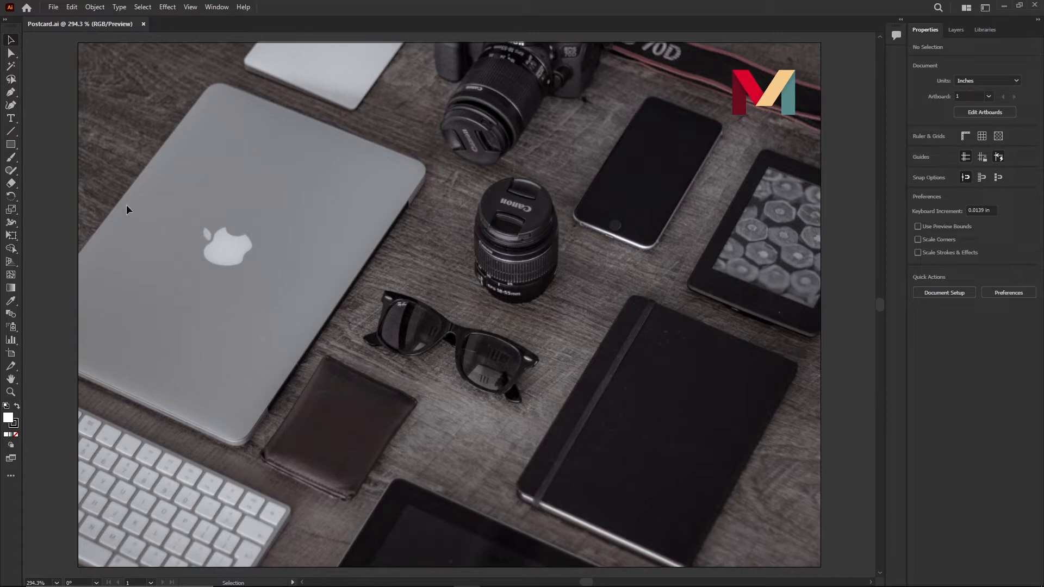
- Create a point text line reading "when i type it just keep dfksdkf" above the camera lens
{"action": "left_click", "coordinate": [11, 118]}
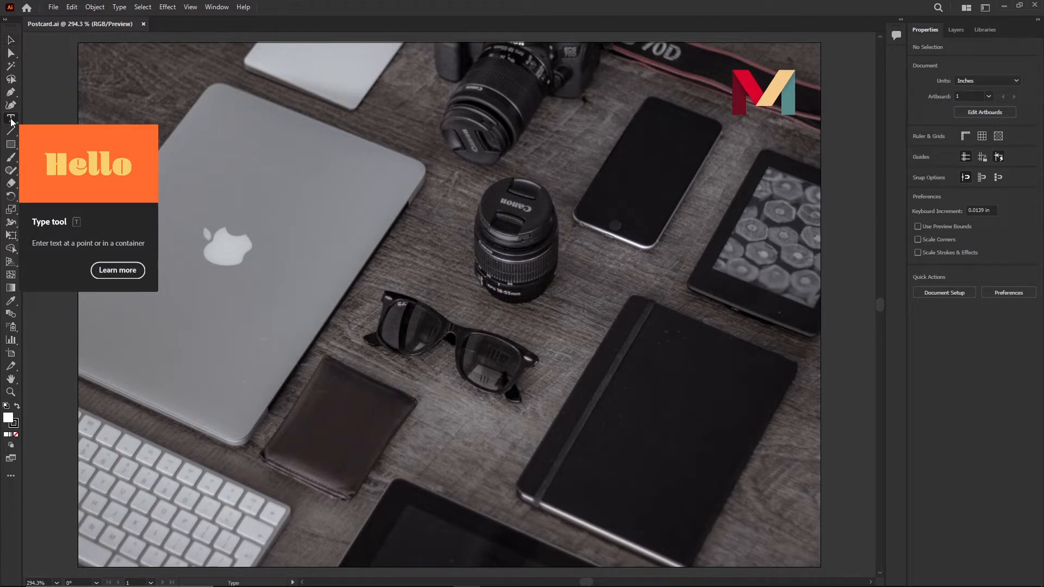
{"action": "left_click", "coordinate": [482, 206]}
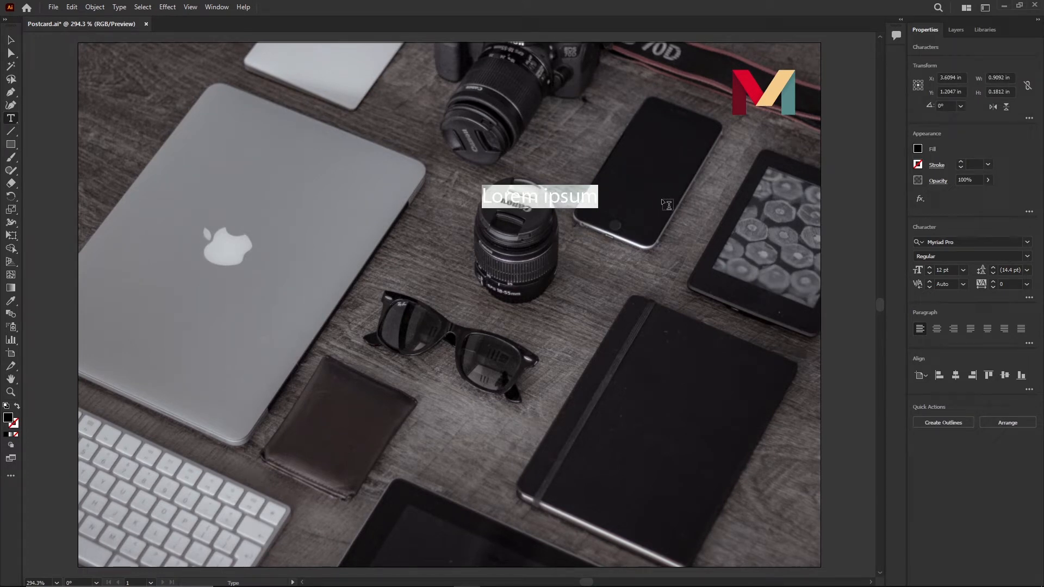
{"action": "type", "text": "when i type it just ke"}
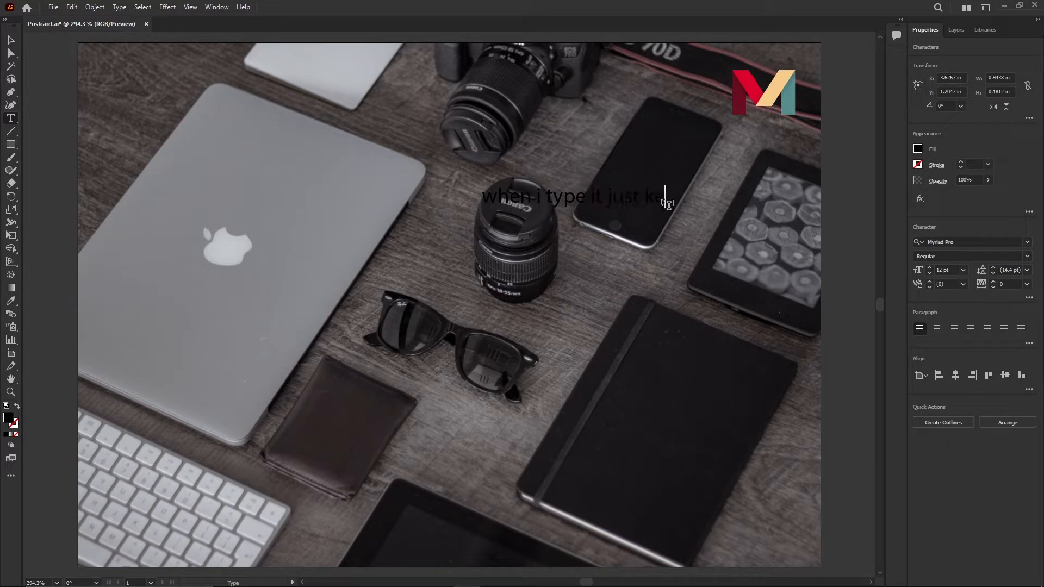
{"action": "type", "text": "ep  dfksdkf"}
{"action": "key", "text": "Escape"}
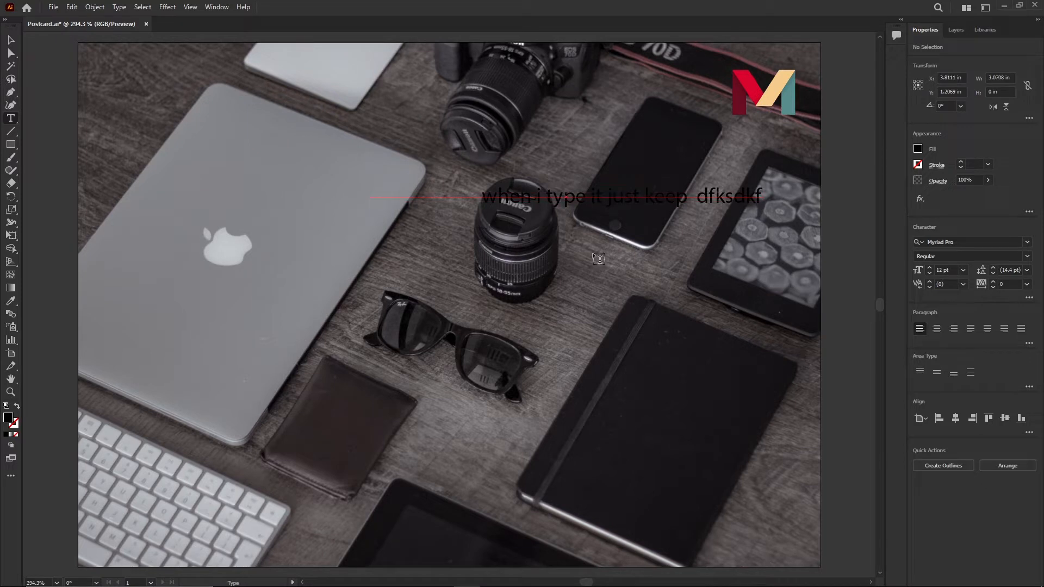
- Select the whole text line and set its fill color to white
{"action": "double_click", "coordinate": [683, 196]}
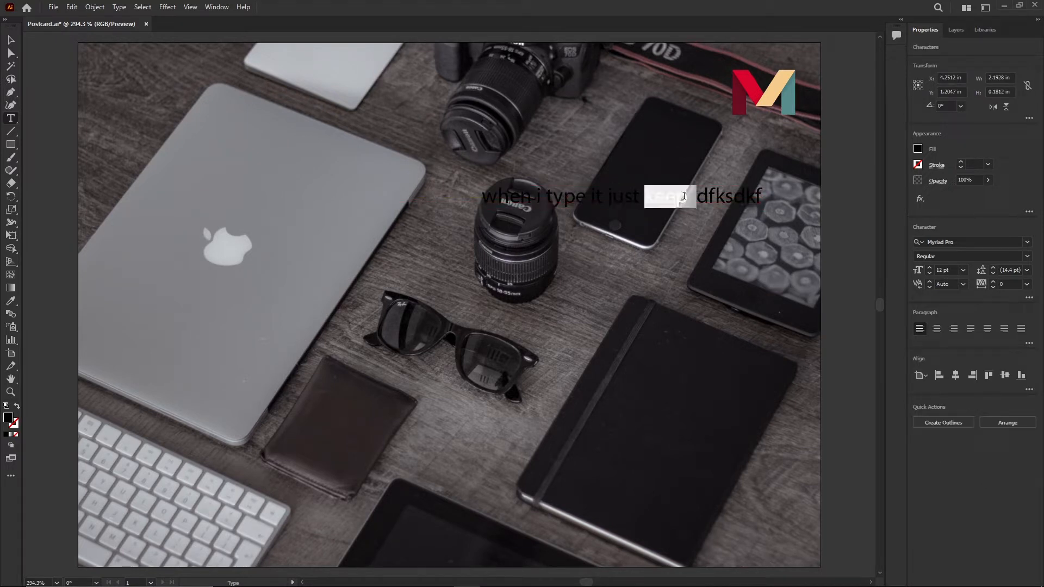
{"action": "triple_click", "coordinate": [684, 196]}
{"action": "left_click", "coordinate": [917, 149]}
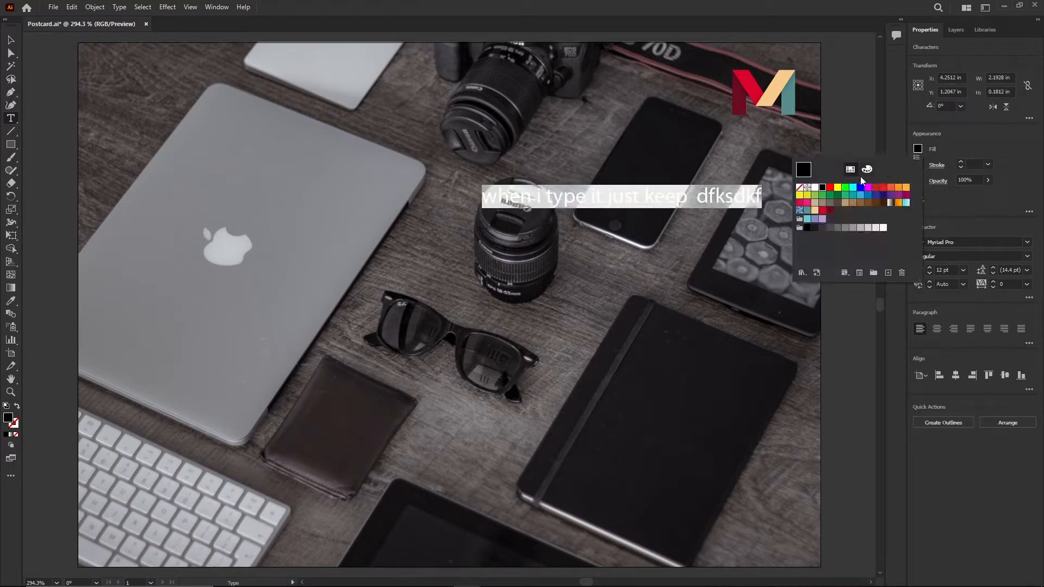
{"action": "left_click", "coordinate": [815, 188]}
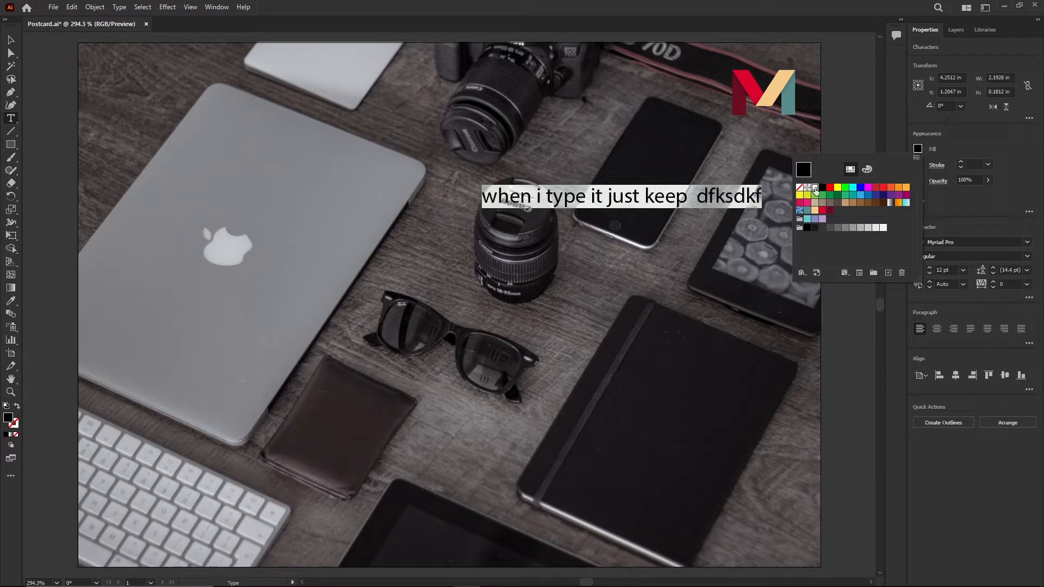
{"action": "left_click", "coordinate": [836, 135]}
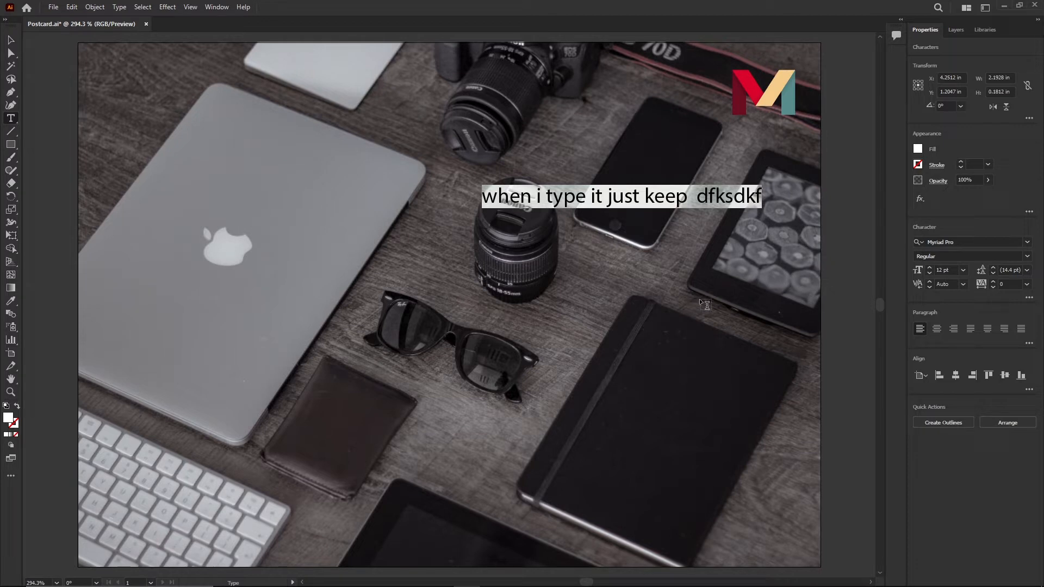
{"action": "key", "text": "Escape"}
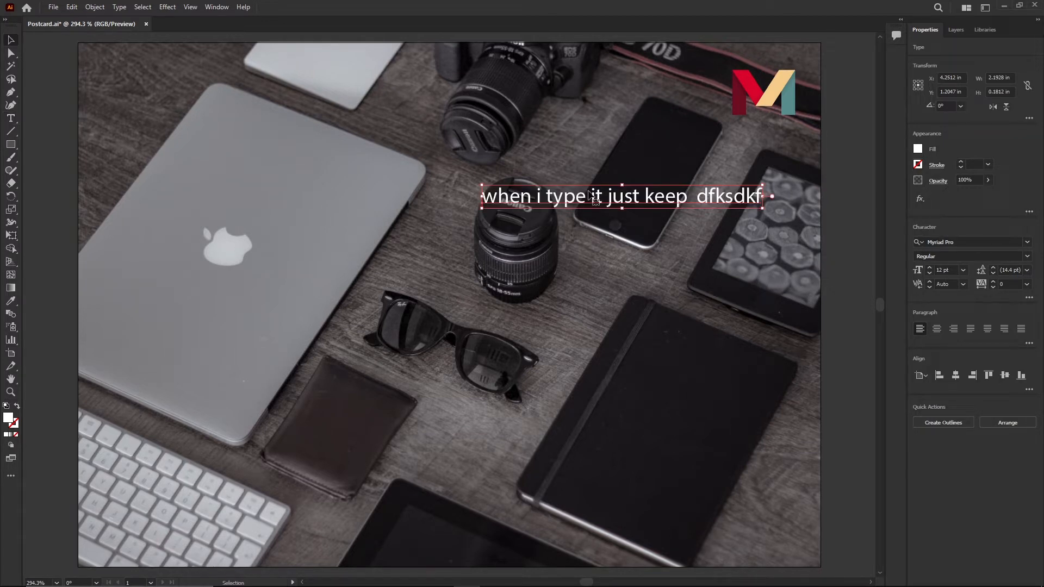
- Draw an area text frame about 2.09 × 1.46 in below the heading, filled with placeholder text
{"action": "left_click", "coordinate": [533, 147]}
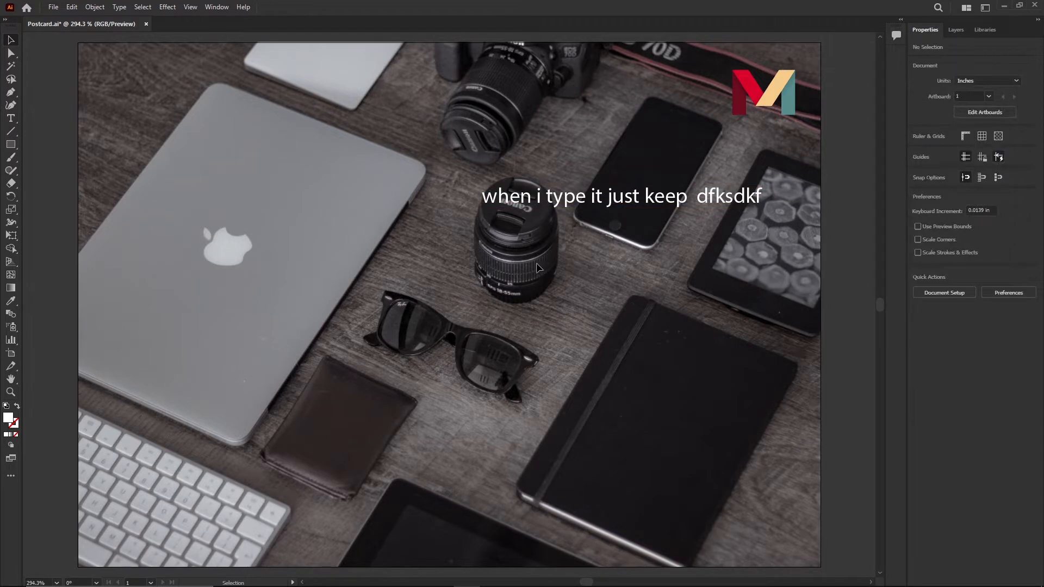
{"action": "left_click", "coordinate": [14, 119]}
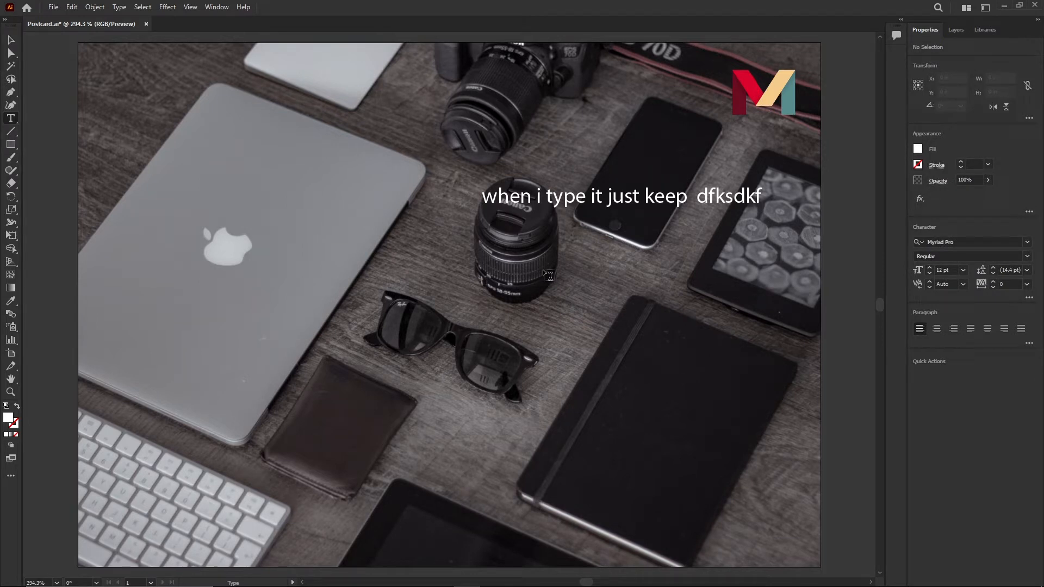
{"action": "left_click_drag", "start_coordinate": [486, 233], "coordinate": [752, 419]}
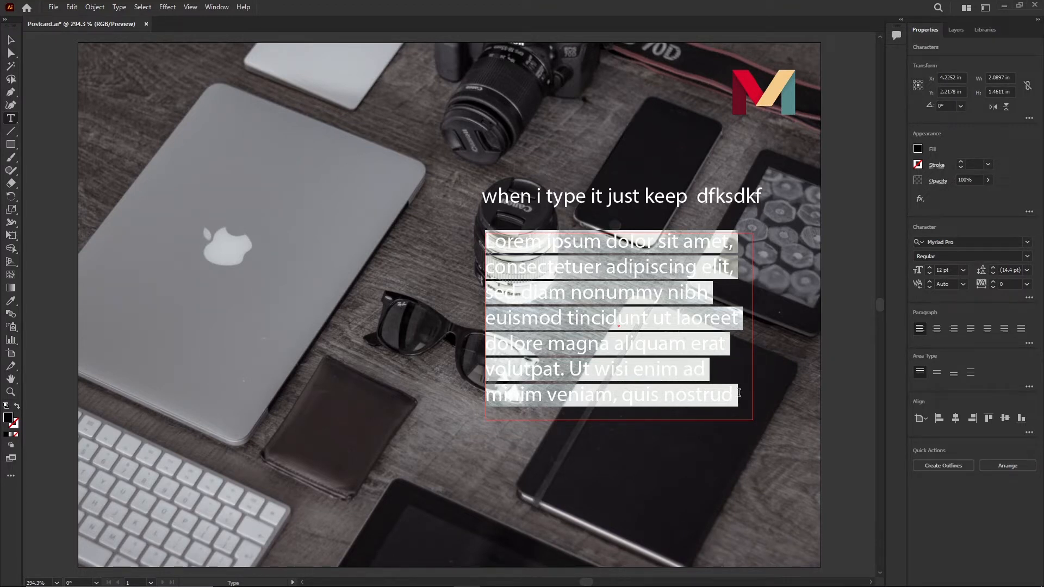
- Set the paragraph text frame's fill color to white
{"action": "left_click", "coordinate": [10, 41]}
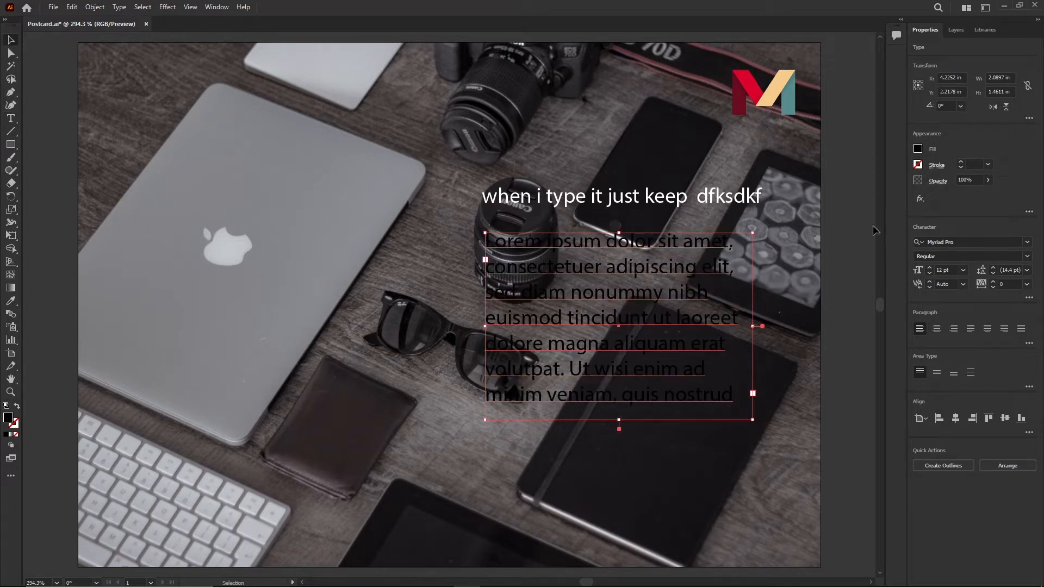
{"action": "left_click", "coordinate": [917, 148]}
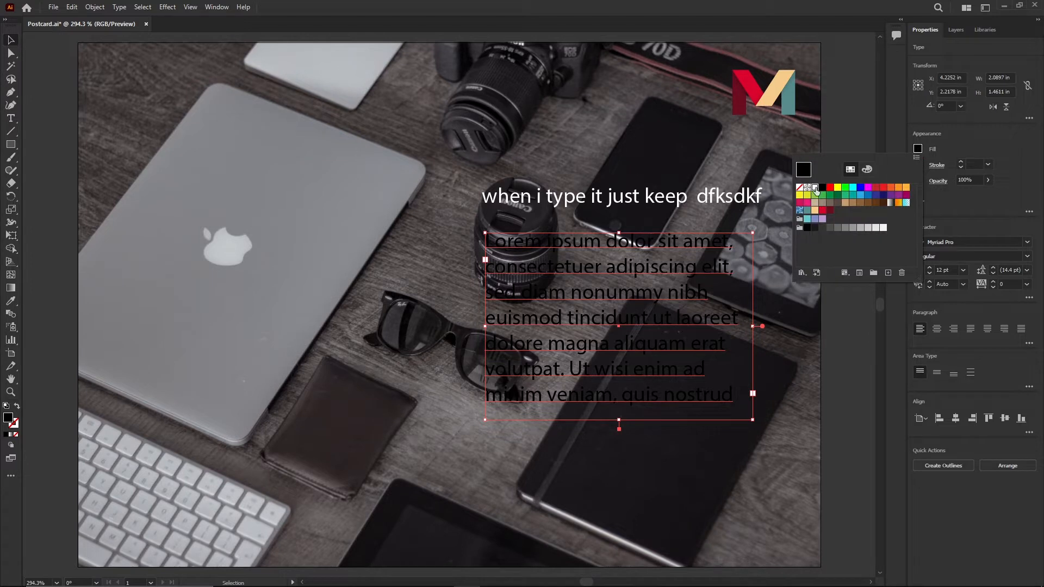
{"action": "left_click", "coordinate": [814, 187]}
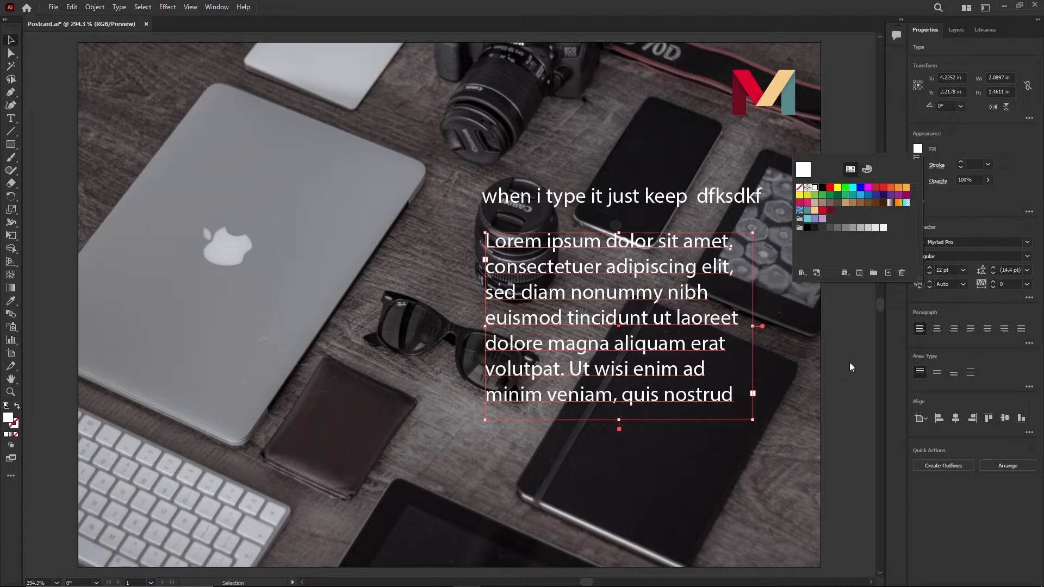
{"action": "left_click", "coordinate": [835, 342]}
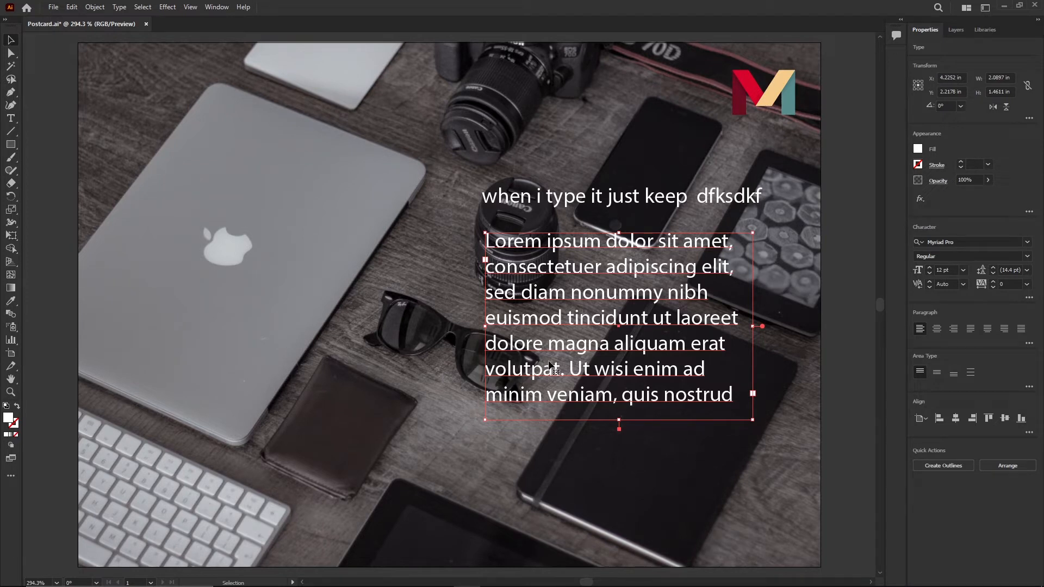
- Insert "cxvxcvvx vxc" into the first line of the paragraph text
{"action": "key", "text": "t"}
{"action": "left_click", "coordinate": [683, 249]}
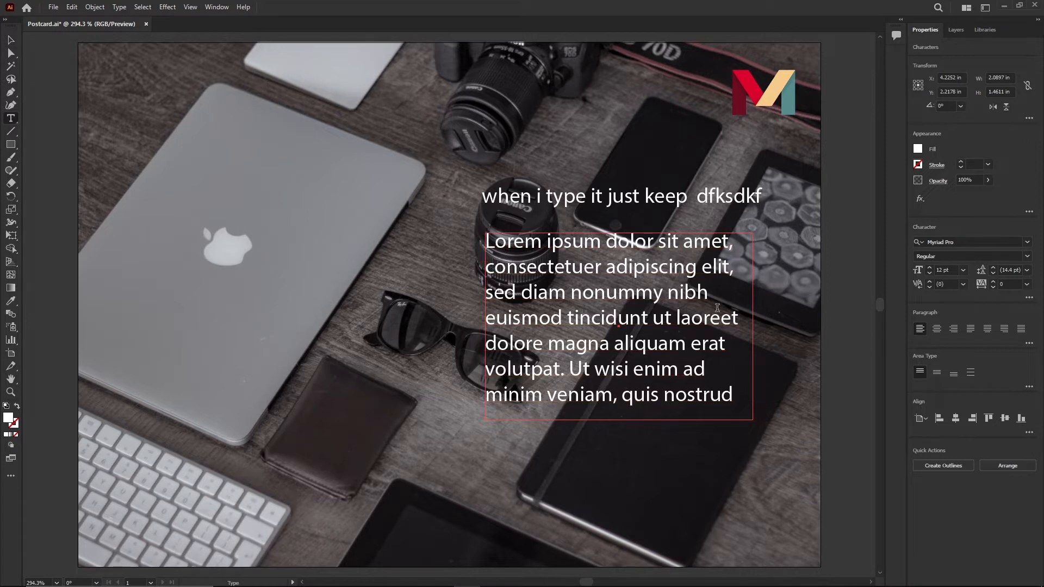
{"action": "type", "text": "cxvxcvvx vxc"}
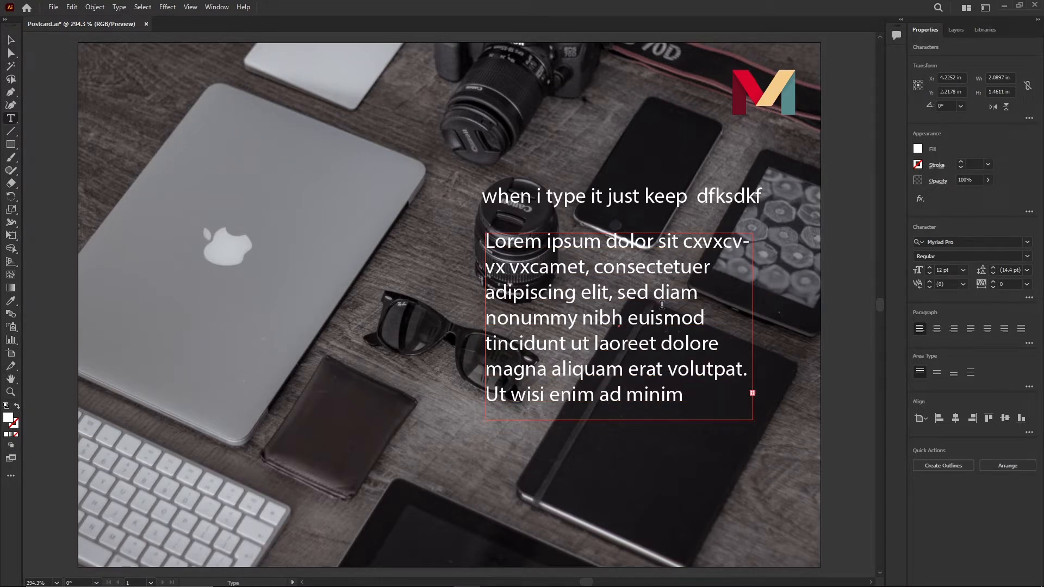
- Move the paragraph text frame down onto the notebook below the lens
{"action": "left_click", "coordinate": [9, 40]}
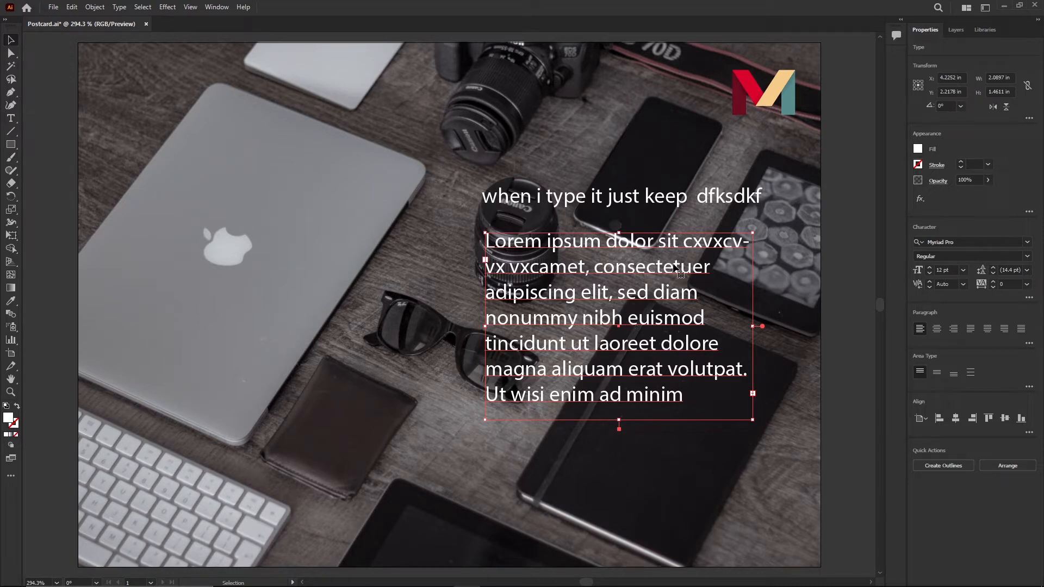
{"action": "left_click_drag", "start_coordinate": [651, 242], "coordinate": [653, 323]}
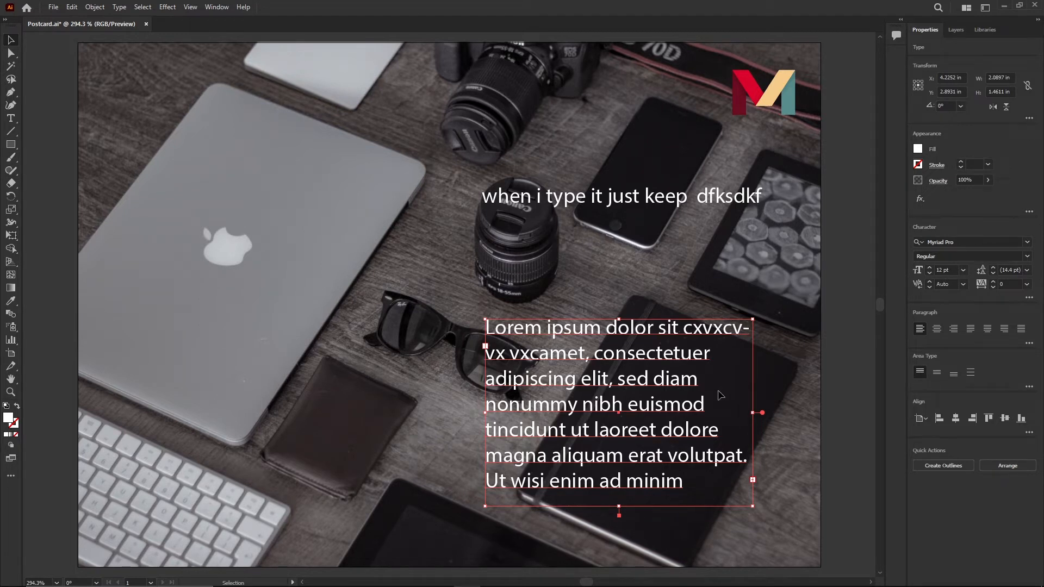
- Search the fonts for "min" and apply Minion Variable Concept Regular to the paragraph
{"action": "left_click", "coordinate": [1028, 245]}
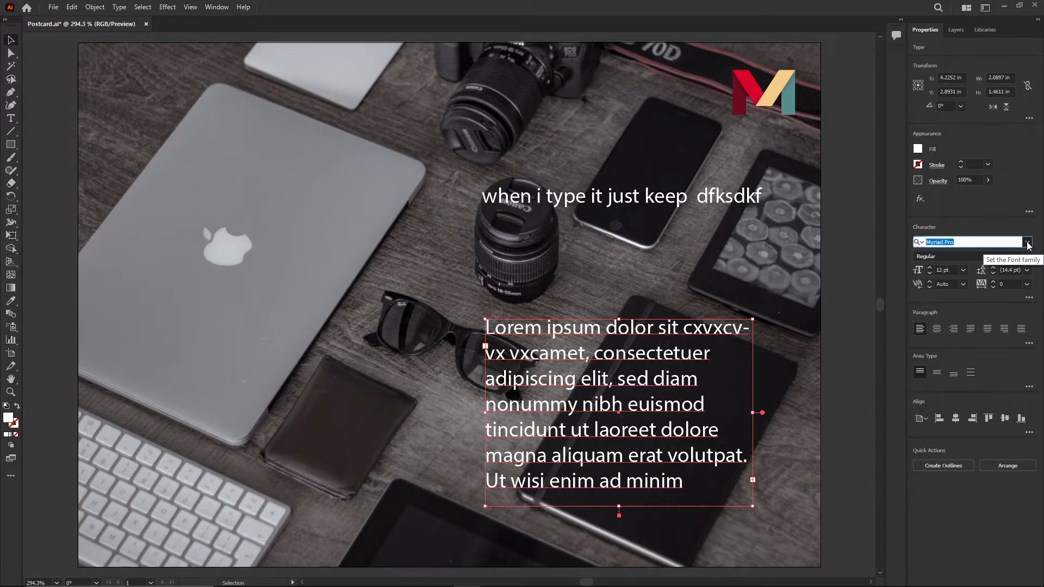
{"action": "left_click", "coordinate": [1028, 245]}
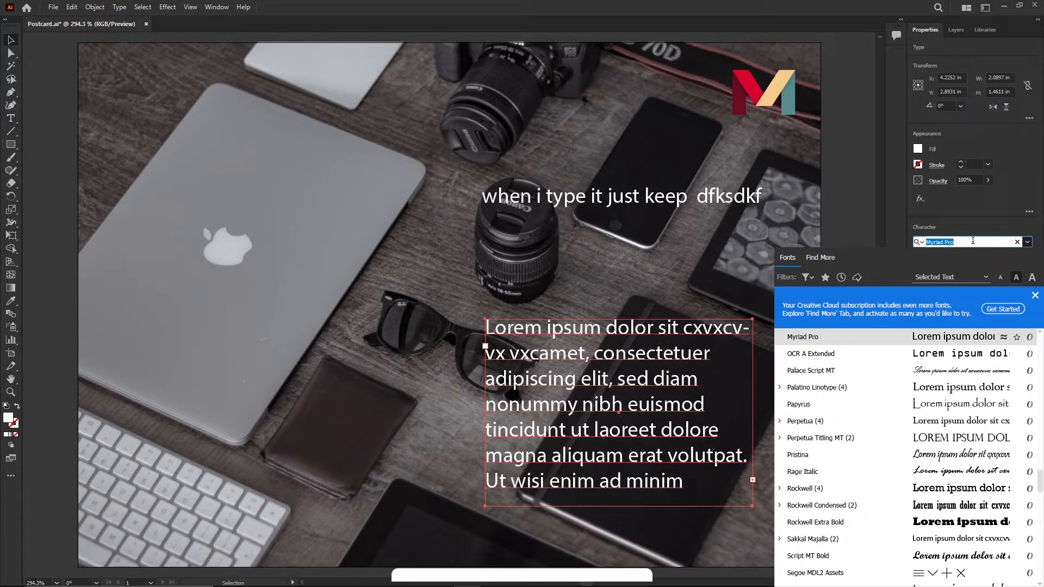
{"action": "type", "text": "min"}
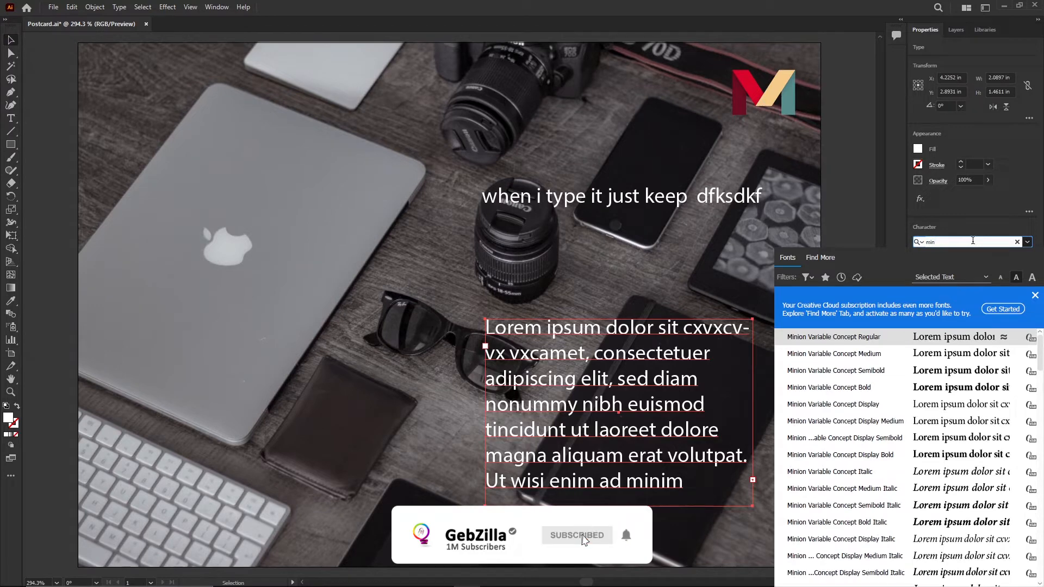
{"action": "left_click", "coordinate": [830, 339]}
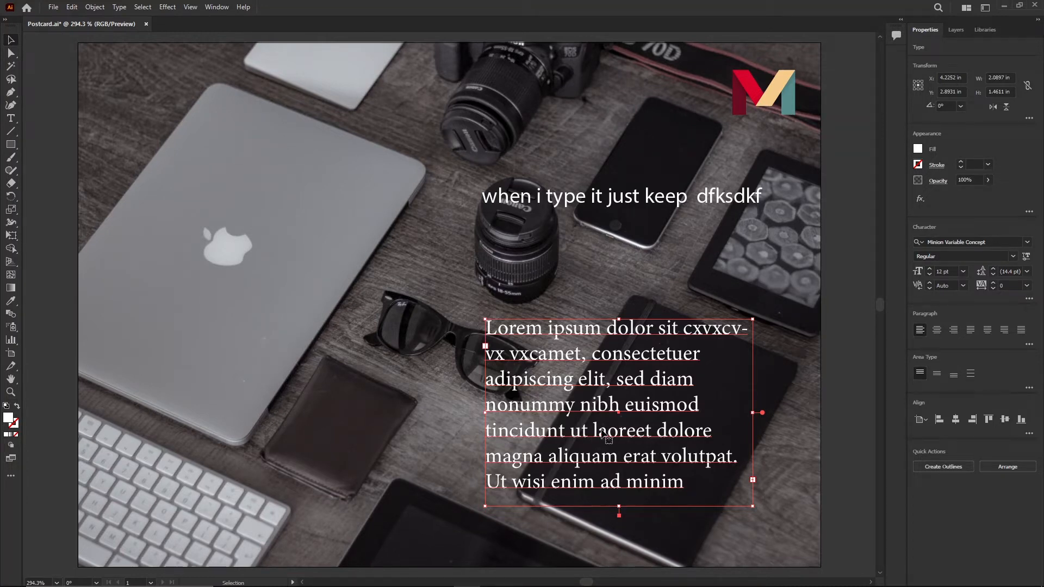
{"action": "left_click", "coordinate": [1026, 243]}
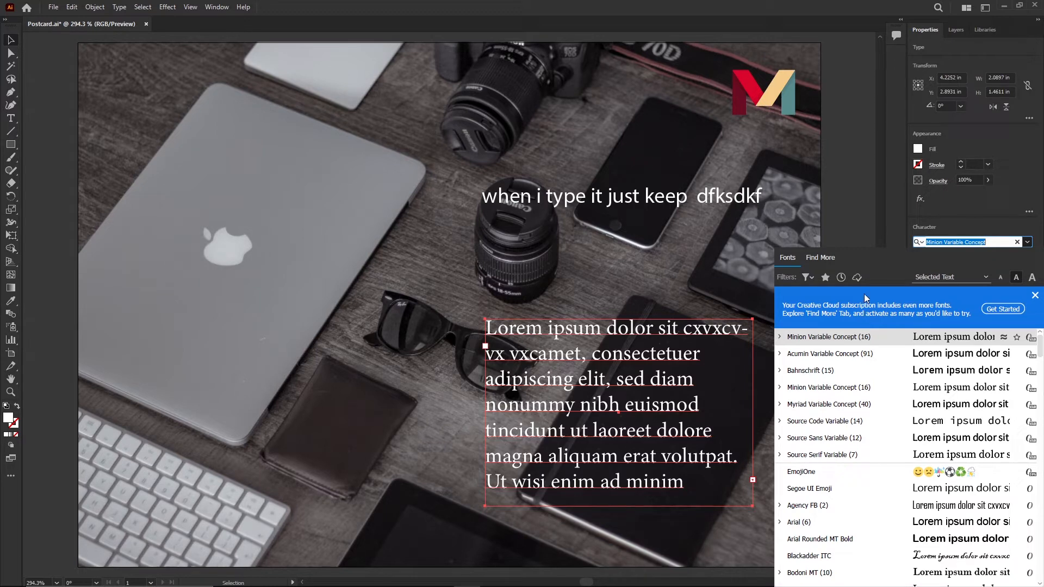
{"action": "left_click", "coordinate": [859, 278]}
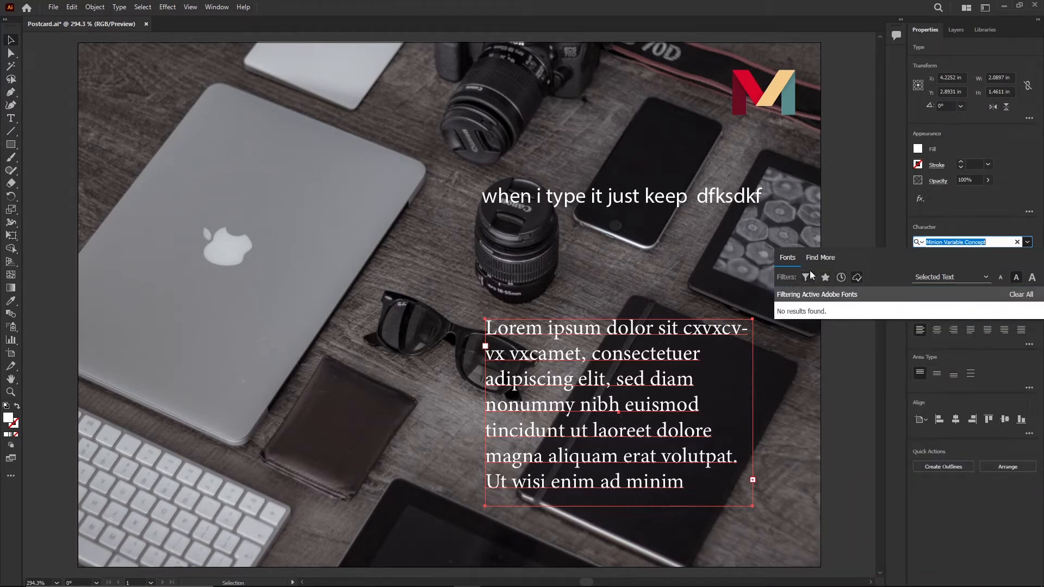
{"action": "left_click", "coordinate": [857, 278]}
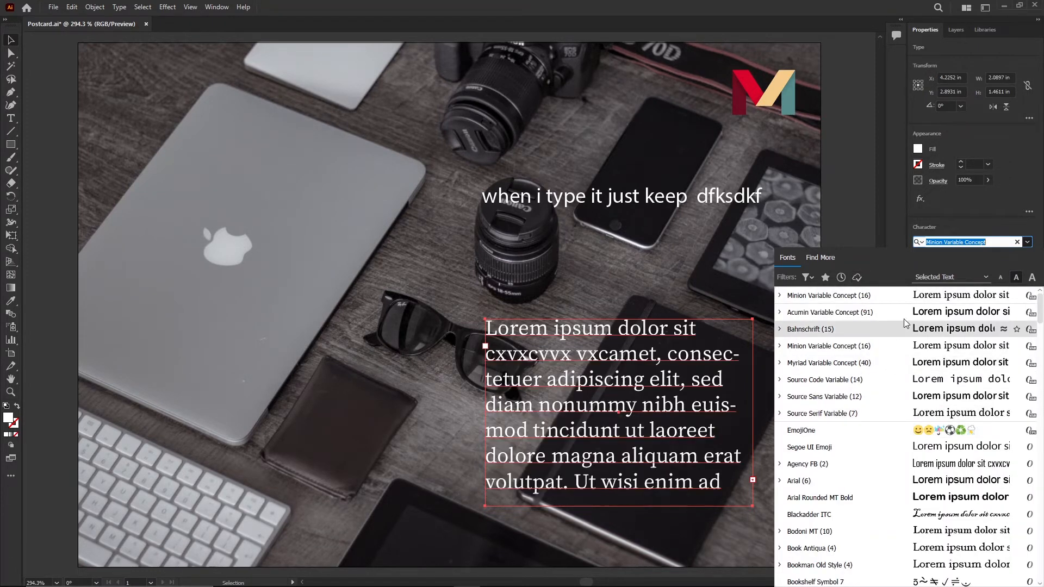
{"action": "left_click", "coordinate": [1028, 242]}
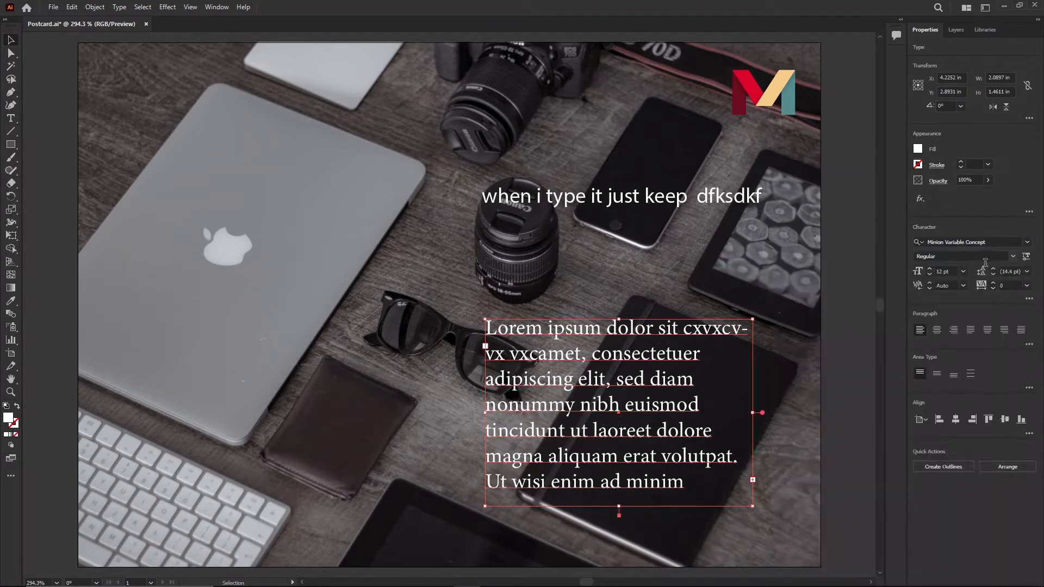
- Increase the paragraph's font size to 13 pt
{"action": "left_click", "coordinate": [929, 269]}
{"action": "left_click", "coordinate": [929, 269]}
{"action": "left_click", "coordinate": [929, 275]}
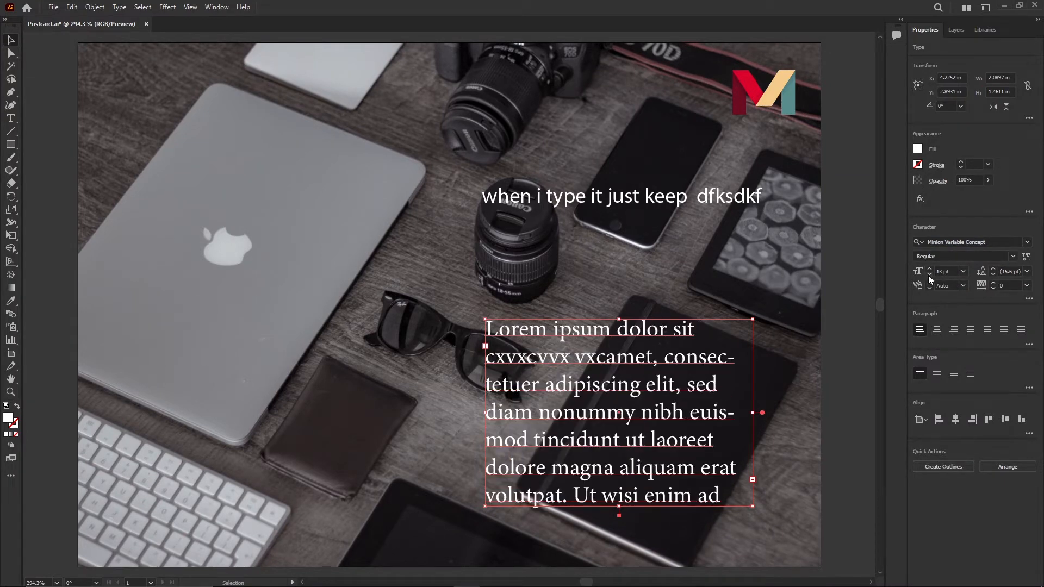
- Reduce the paragraph's leading to 10 pt
{"action": "left_click", "coordinate": [992, 279]}
{"action": "left_click", "coordinate": [993, 278]}
{"action": "left_click", "coordinate": [992, 278]}
{"action": "left_click", "coordinate": [993, 278]}
{"action": "left_click", "coordinate": [992, 278]}
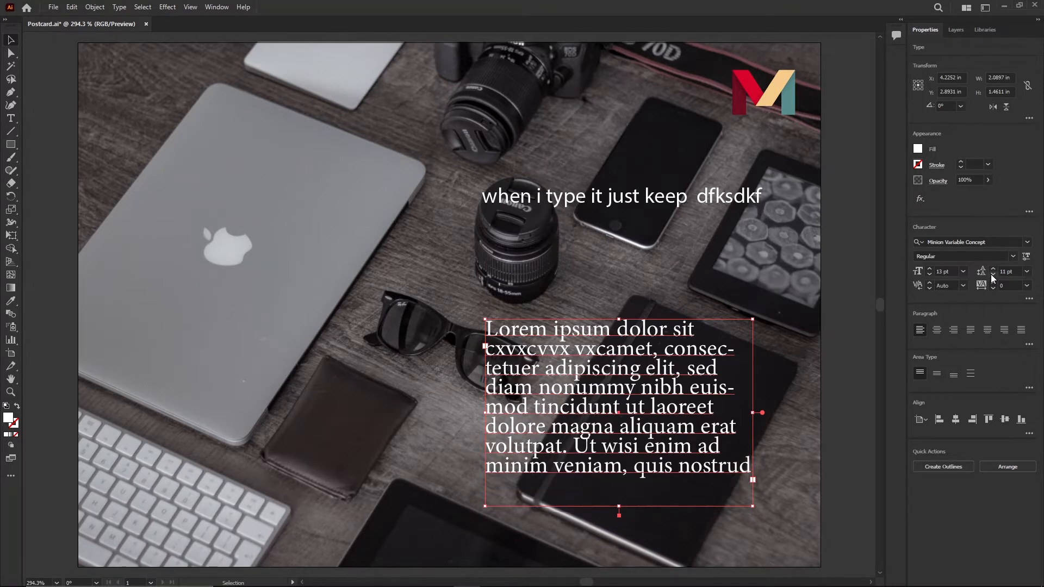
{"action": "left_click", "coordinate": [993, 276]}
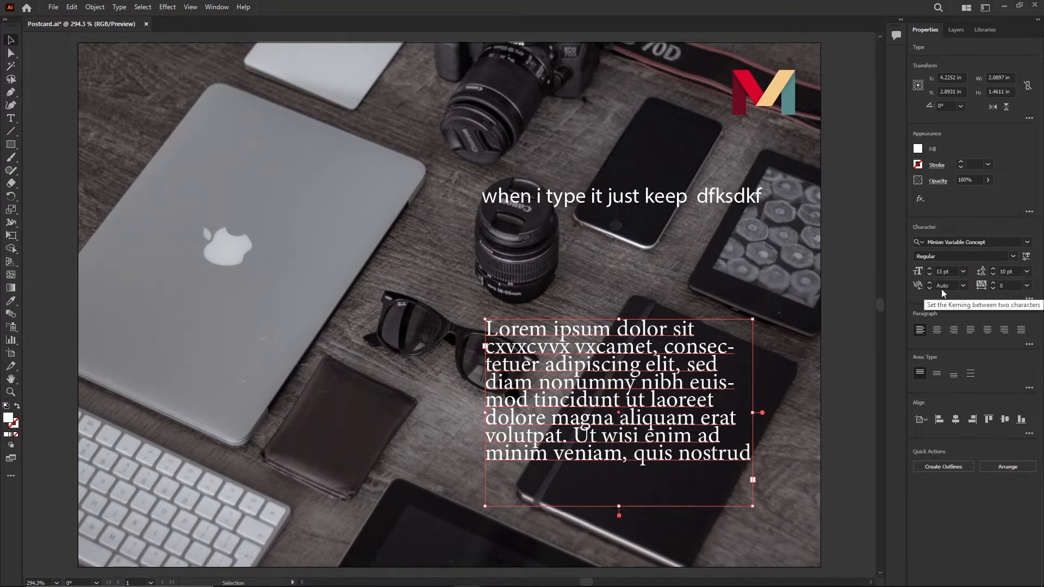
- Set the paragraph's tracking to -2 and try to lower its kerning, dismissing the alert
{"action": "left_click", "coordinate": [993, 289]}
{"action": "left_click", "coordinate": [992, 289]}
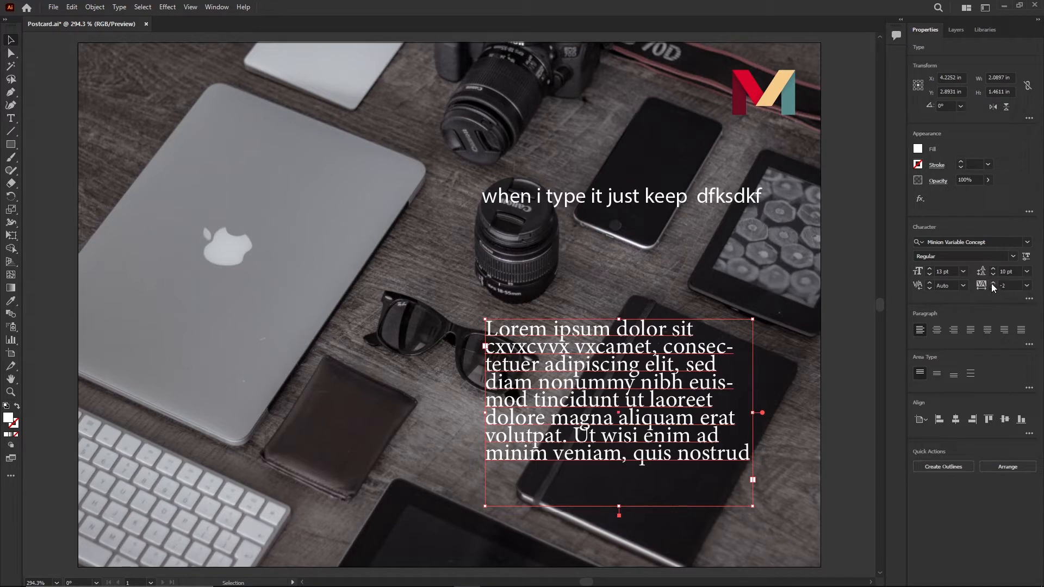
{"action": "left_click", "coordinate": [928, 284]}
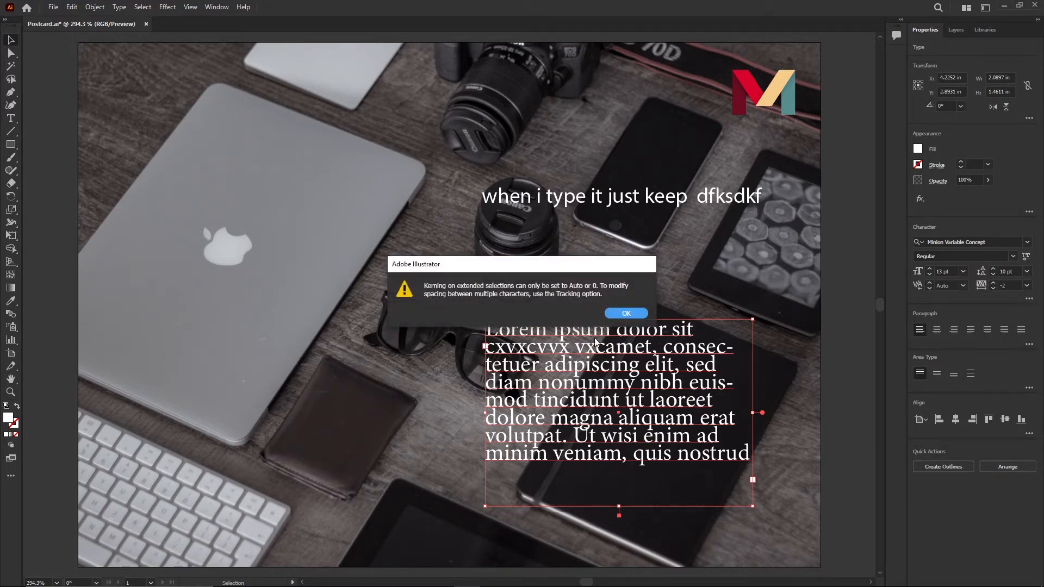
{"action": "left_click", "coordinate": [638, 315]}
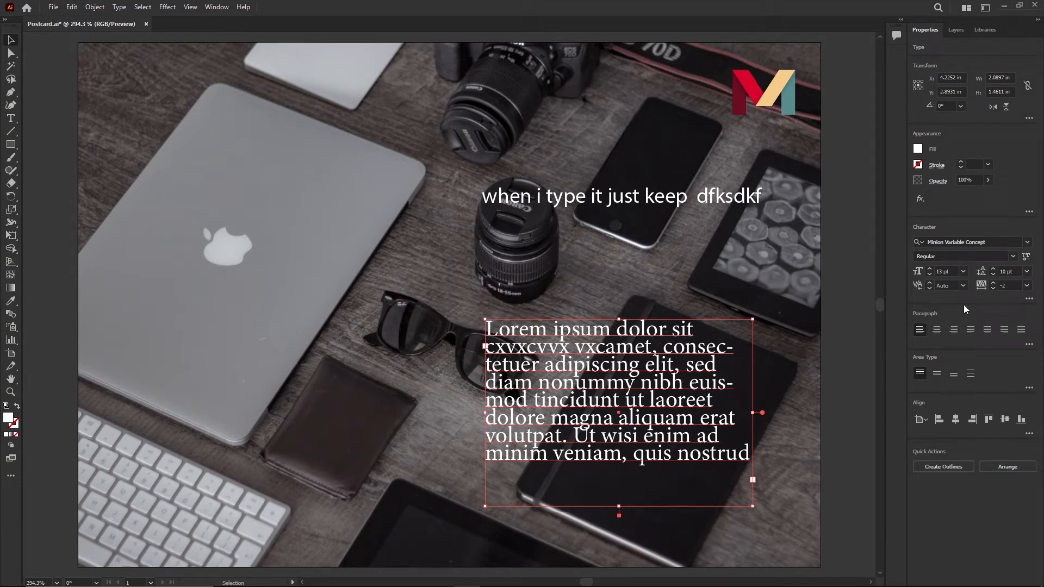
- Raise the paragraph's leading to 11 pt
{"action": "left_click", "coordinate": [992, 269]}
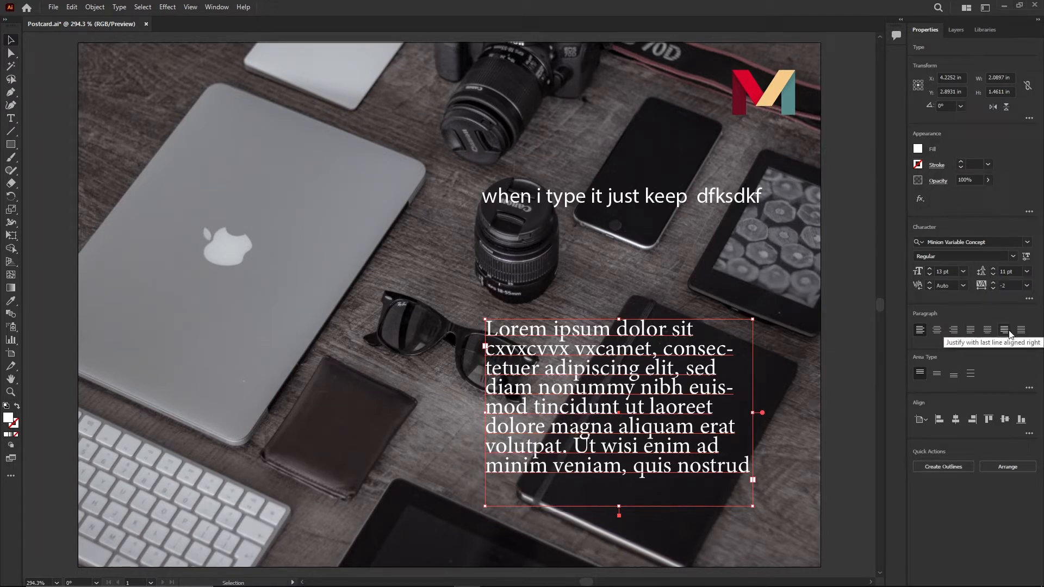
- Try All Caps on the paragraph, turn it back off, and close the extra character and paragraph options
{"action": "left_click", "coordinate": [1028, 299]}
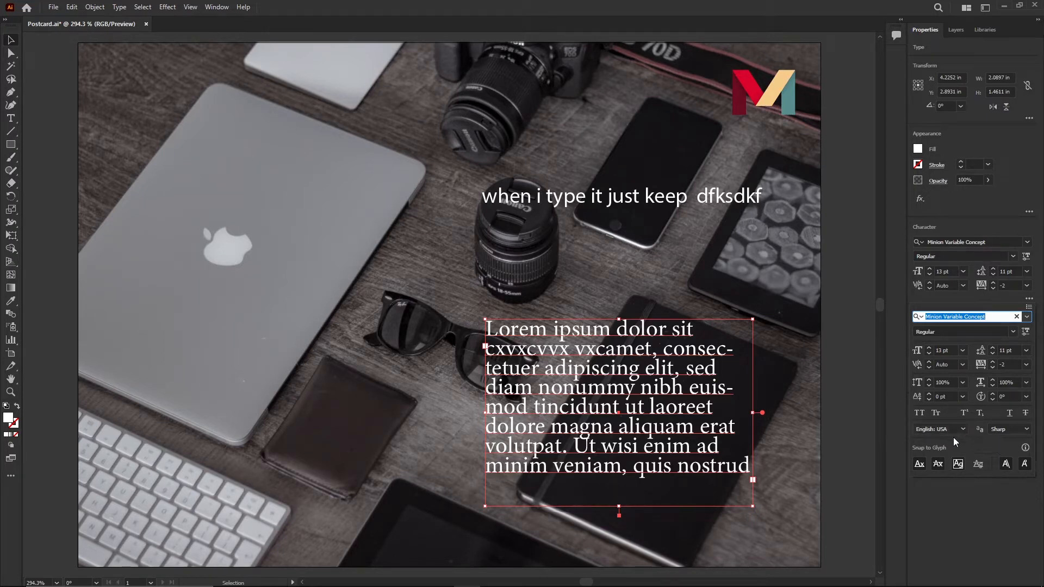
{"action": "left_click", "coordinate": [918, 413]}
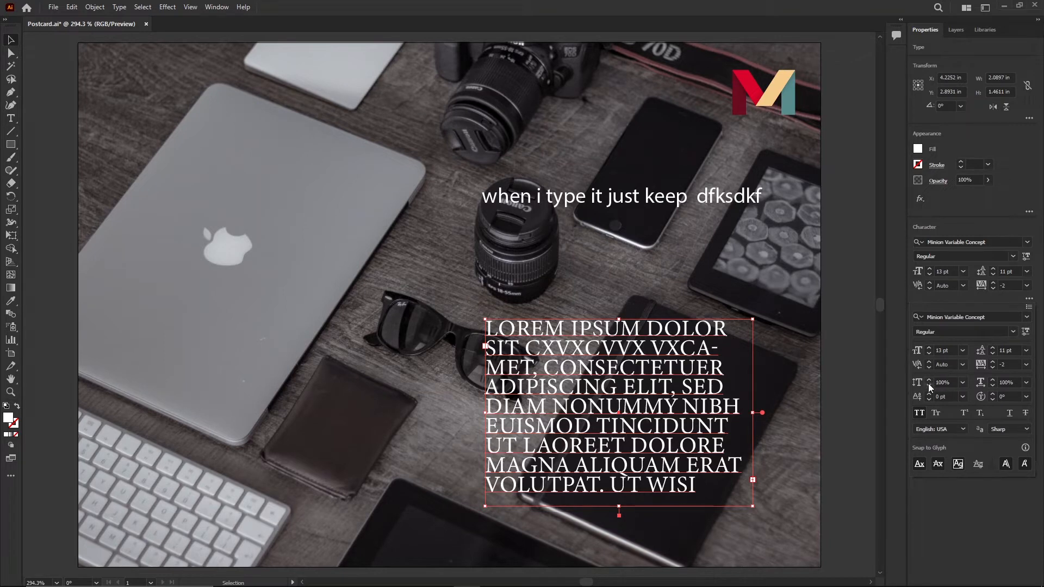
{"action": "left_click", "coordinate": [918, 415]}
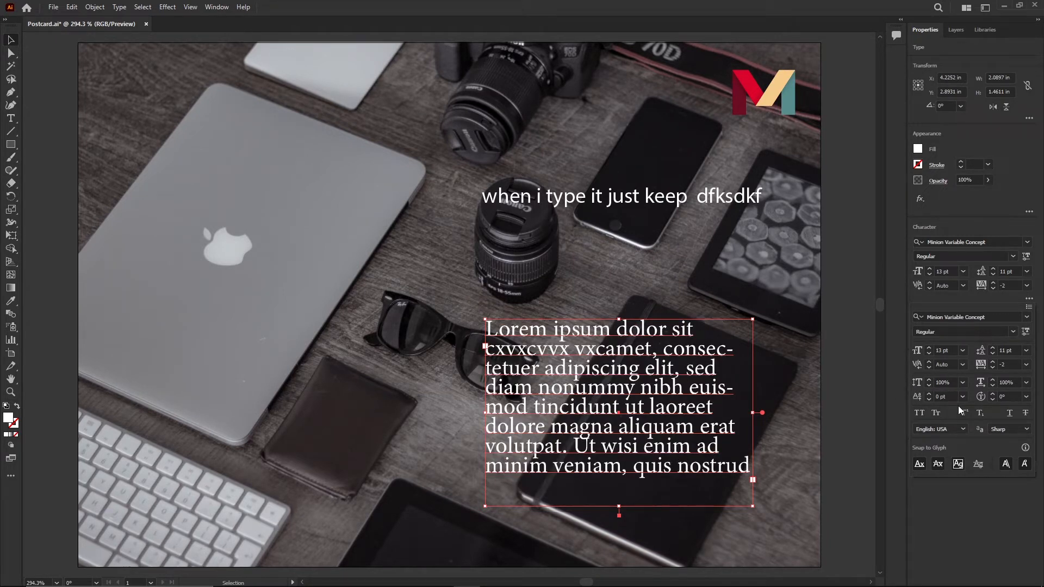
{"action": "left_click", "coordinate": [1028, 298]}
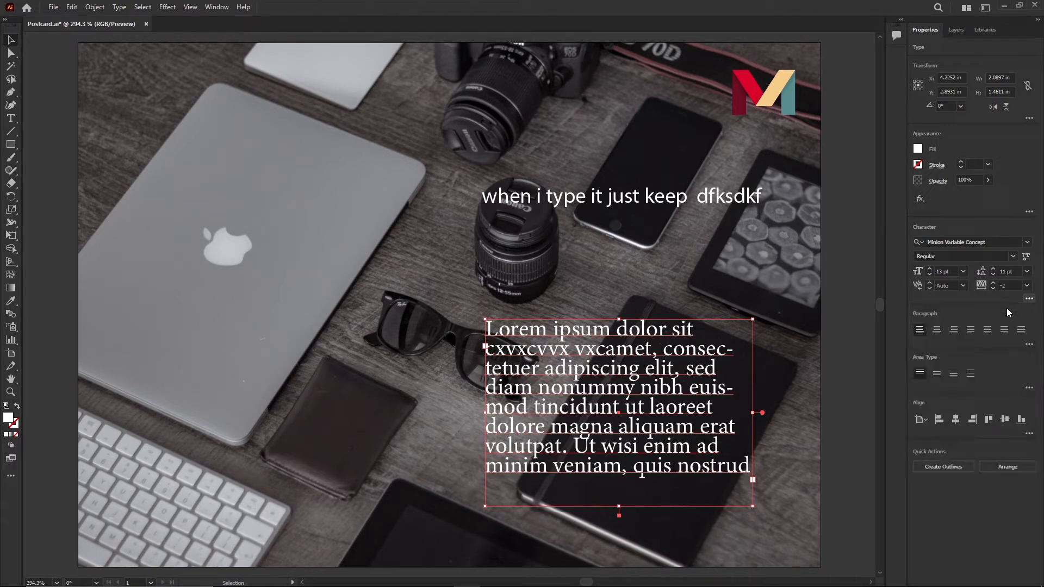
{"action": "left_click", "coordinate": [1029, 345]}
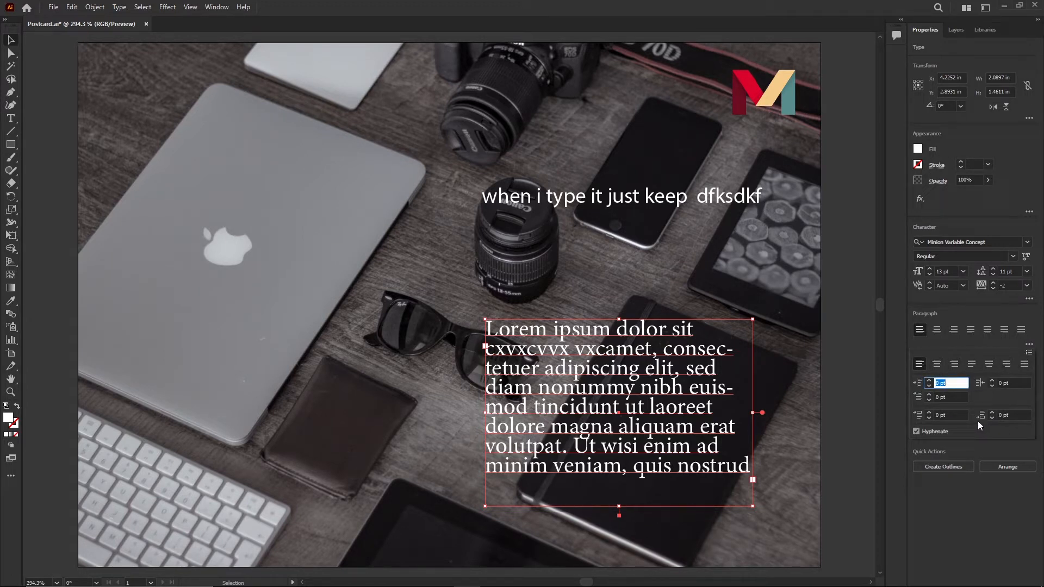
{"action": "left_click", "coordinate": [1028, 344]}
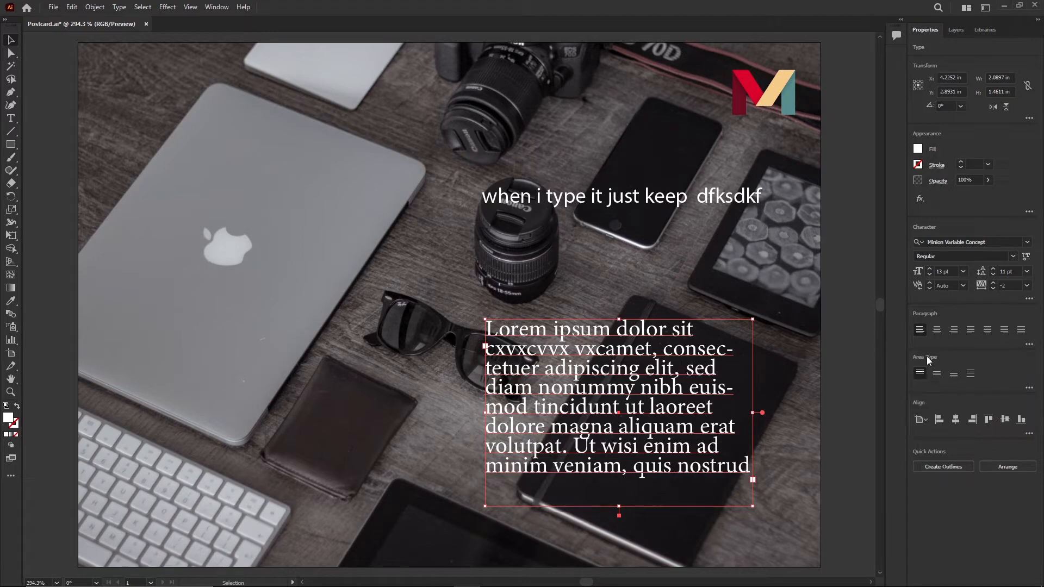
- Browse the font list, previewing different fonts on the paragraph text
{"action": "left_click", "coordinate": [1027, 243]}
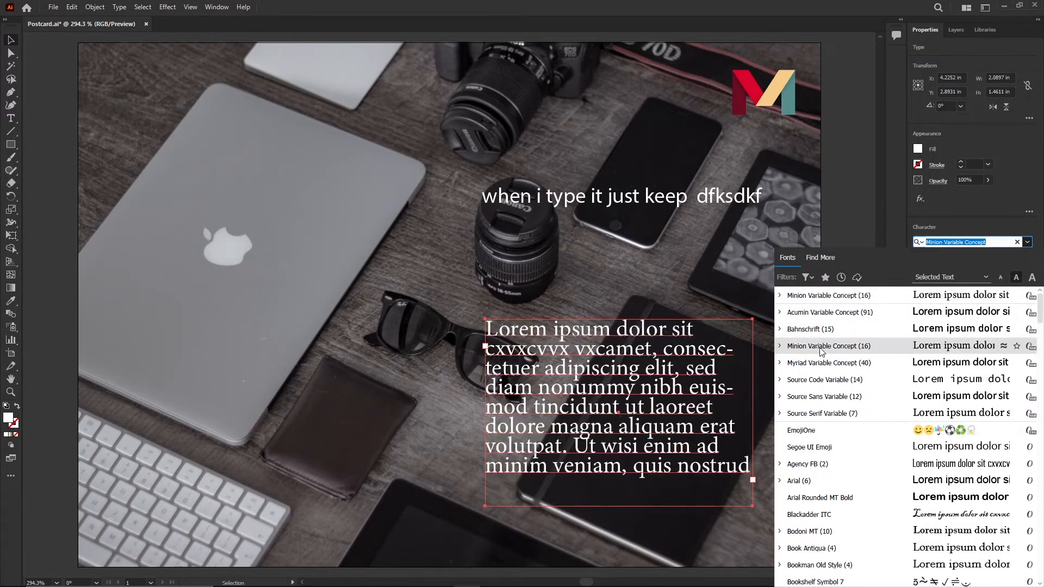
{"action": "scroll", "coordinate": [824, 353], "scroll_direction": "down", "scroll_amount": 3}
{"action": "scroll", "coordinate": [828, 373], "scroll_direction": "down", "scroll_amount": 12}
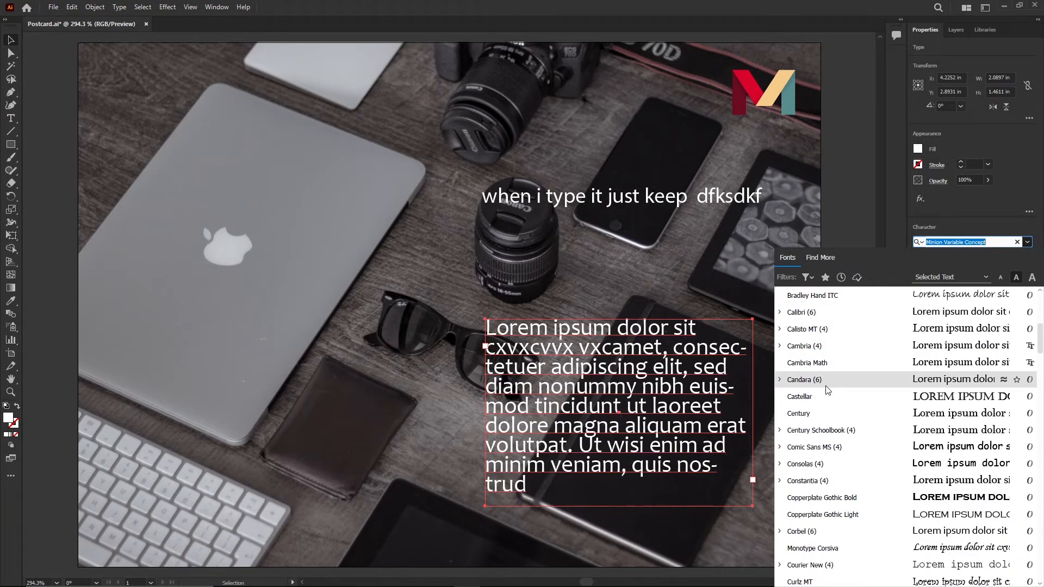
{"action": "scroll", "coordinate": [839, 454], "scroll_direction": "down", "scroll_amount": 15}
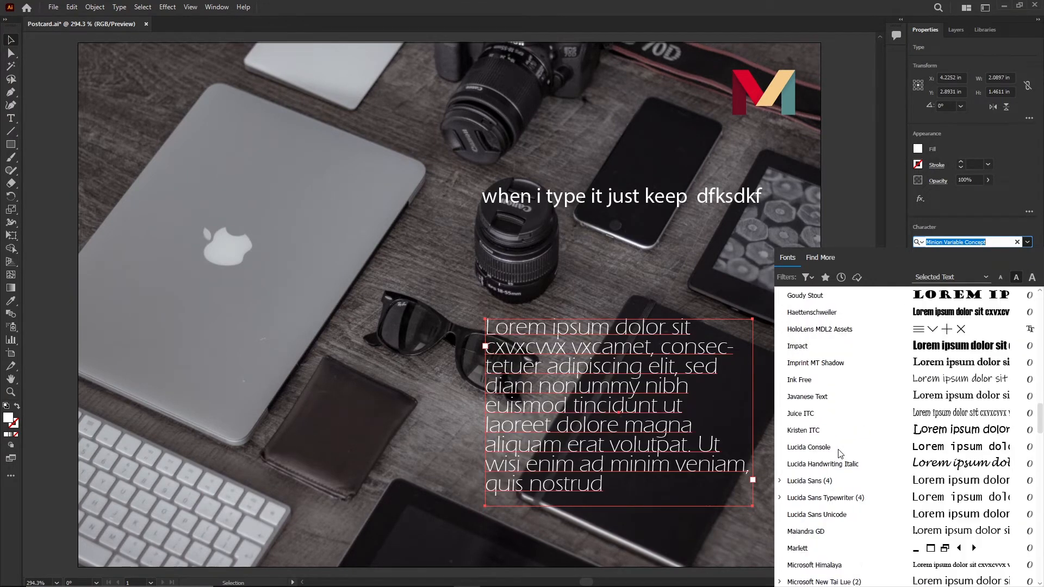
{"action": "scroll", "coordinate": [840, 451], "scroll_direction": "down", "scroll_amount": 1}
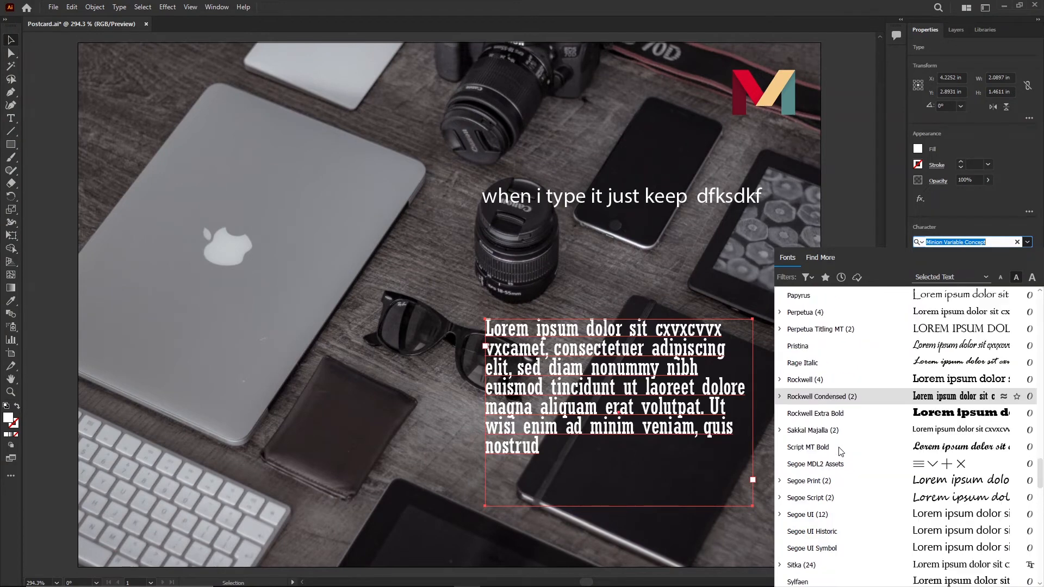
{"action": "scroll", "coordinate": [840, 451], "scroll_direction": "down", "scroll_amount": 2}
{"action": "scroll", "coordinate": [840, 451], "scroll_direction": "down", "scroll_amount": 7}
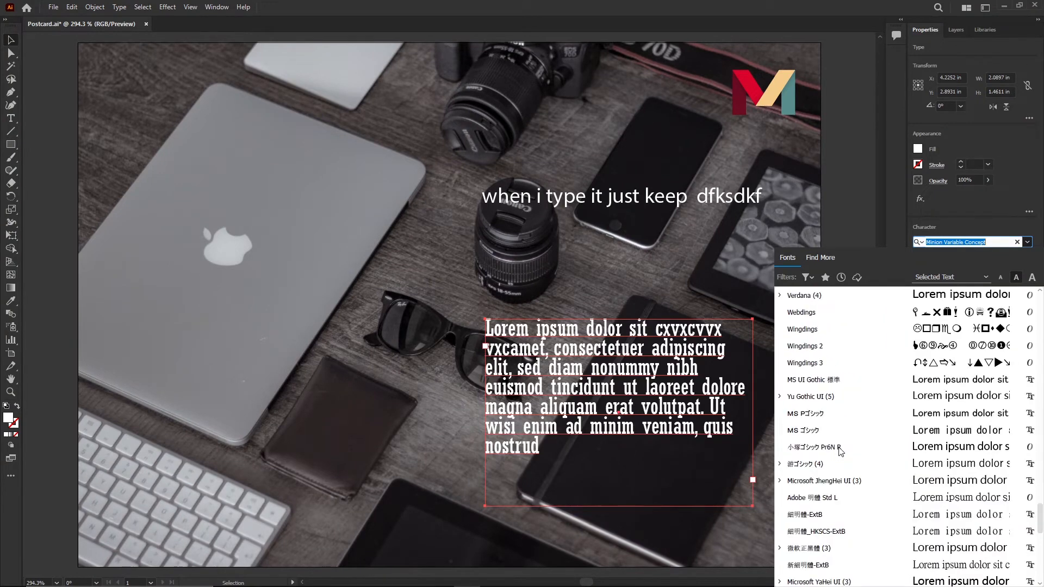
{"action": "scroll", "coordinate": [850, 525], "scroll_direction": "down", "scroll_amount": 5}
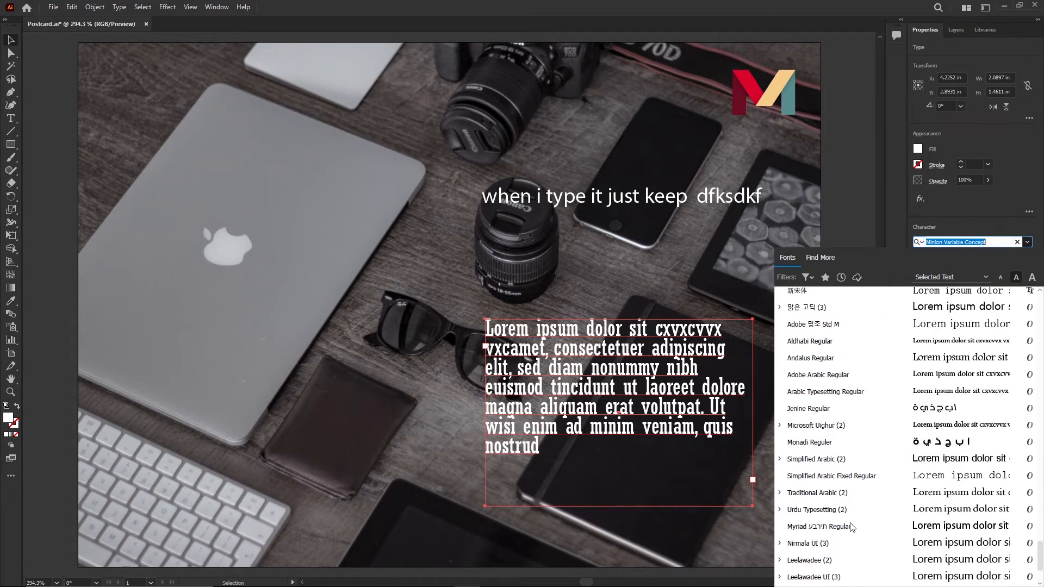
{"action": "scroll", "coordinate": [850, 520], "scroll_direction": "up", "scroll_amount": 5}
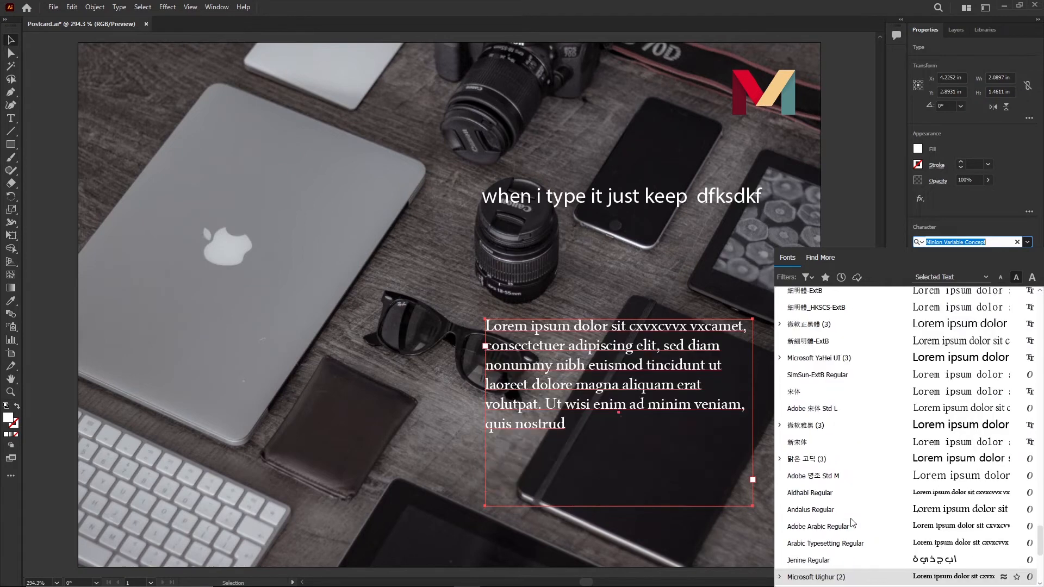
{"action": "scroll", "coordinate": [853, 522], "scroll_direction": "up", "scroll_amount": 1}
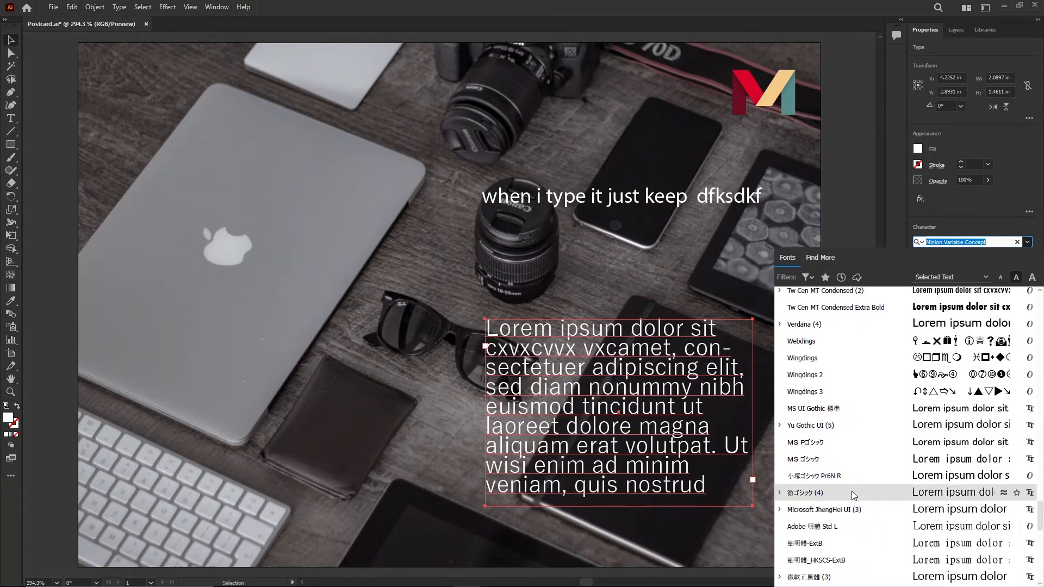
{"action": "scroll", "coordinate": [848, 399], "scroll_direction": "up", "scroll_amount": 3}
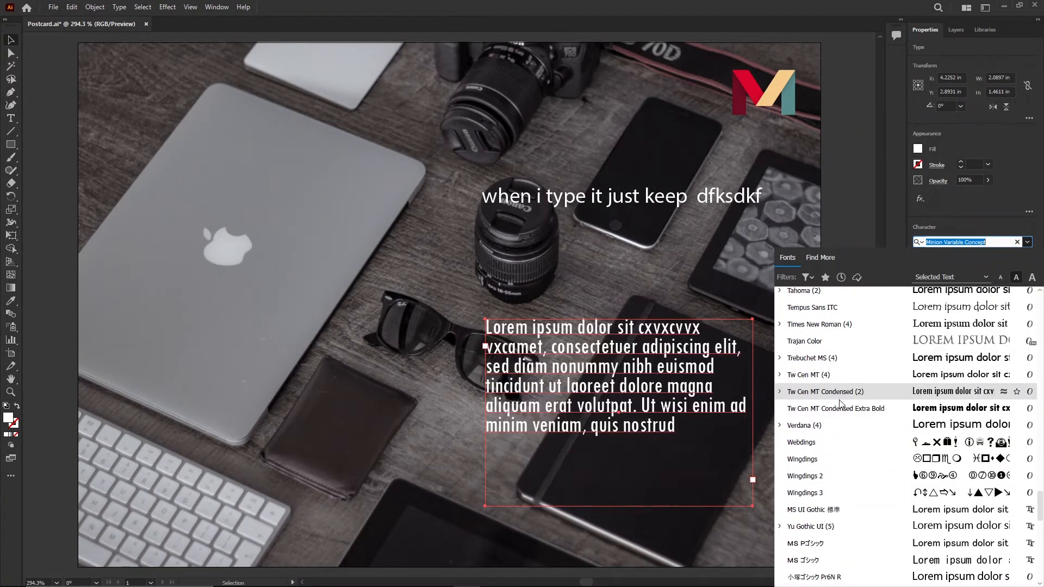
{"action": "scroll", "coordinate": [821, 365], "scroll_direction": "up", "scroll_amount": 2}
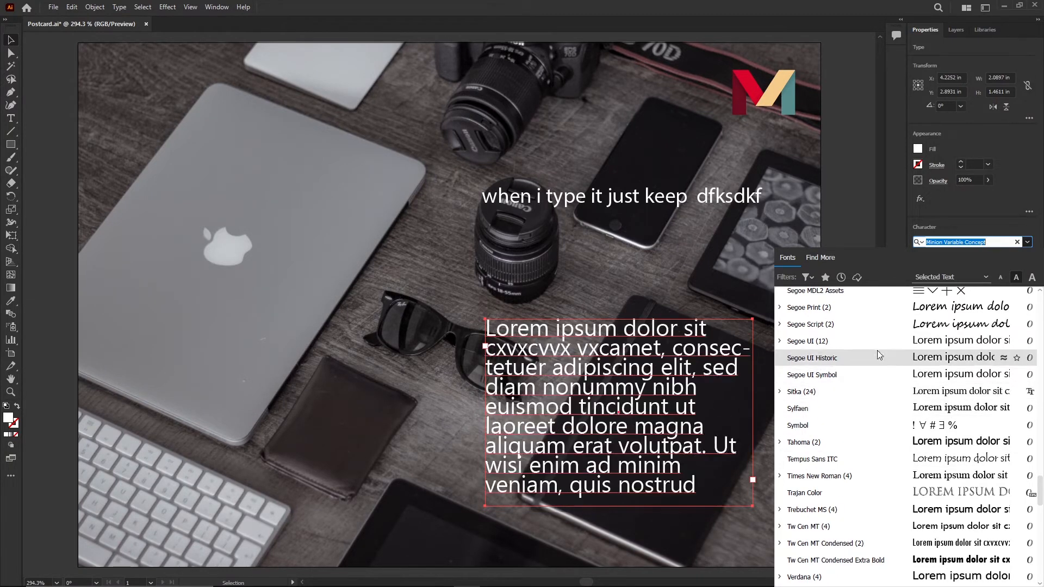
- Filter the font list by Slab Serif, then by Script, and apply Script MT Bold to the paragraph
{"action": "left_click", "coordinate": [808, 276]}
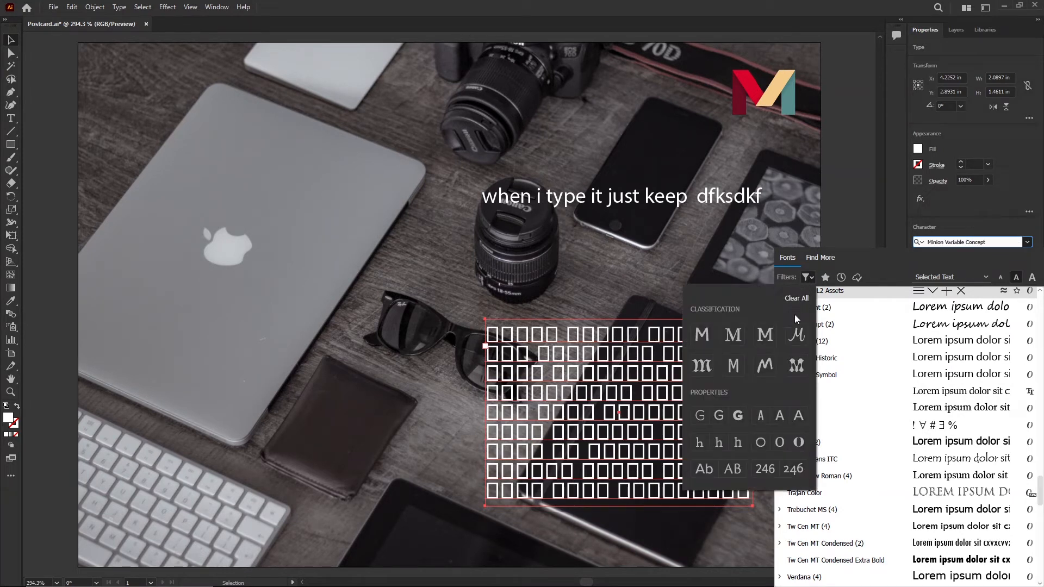
{"action": "left_click", "coordinate": [763, 337]}
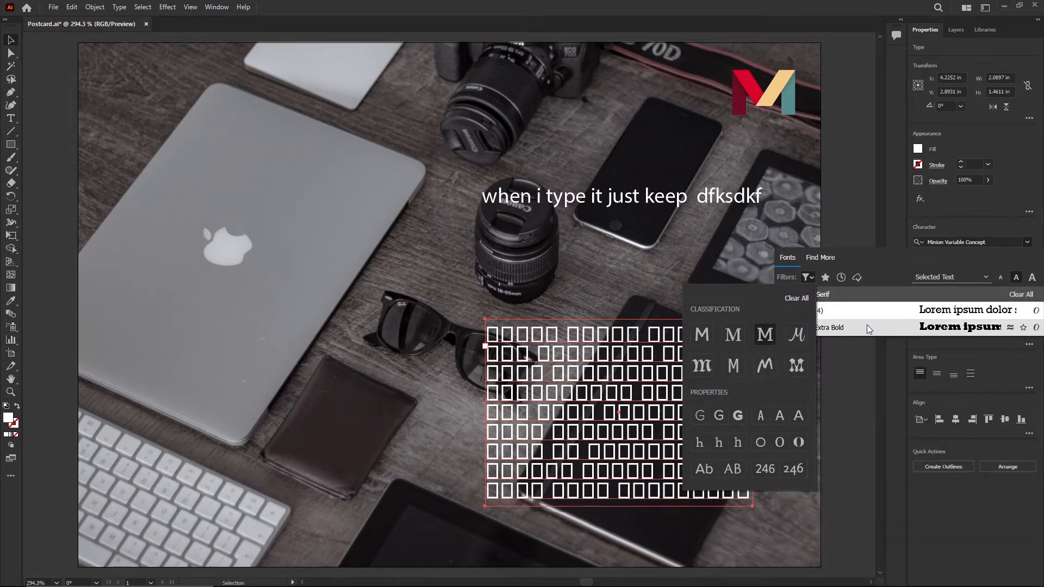
{"action": "left_click", "coordinate": [869, 306]}
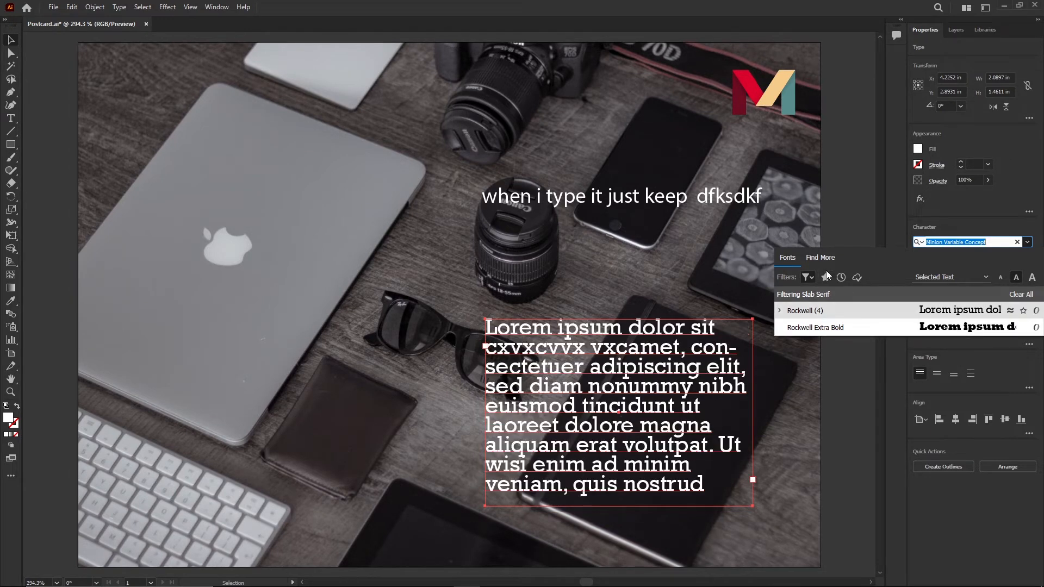
{"action": "left_click", "coordinate": [810, 278]}
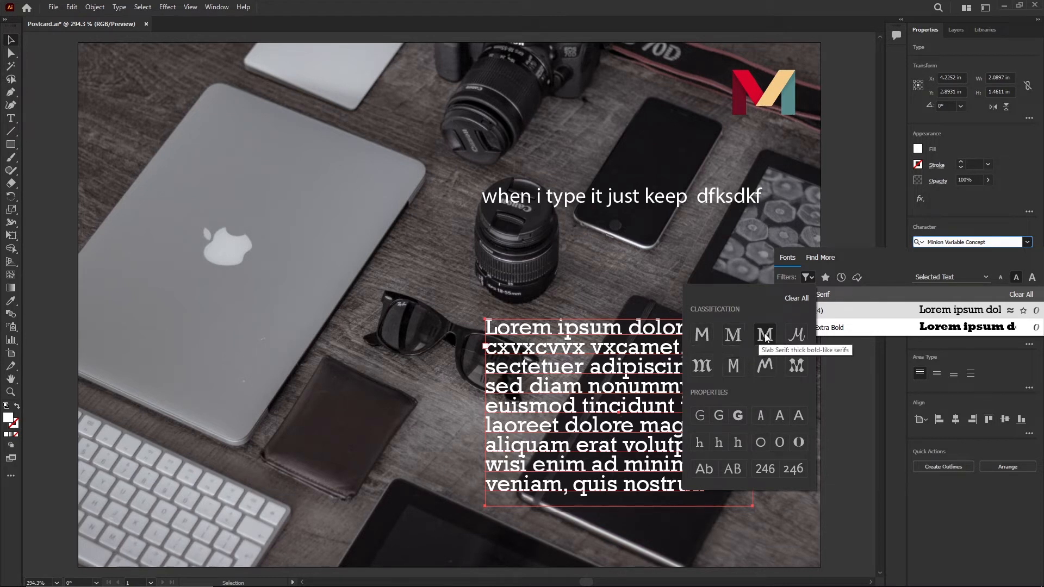
{"action": "left_click", "coordinate": [799, 334]}
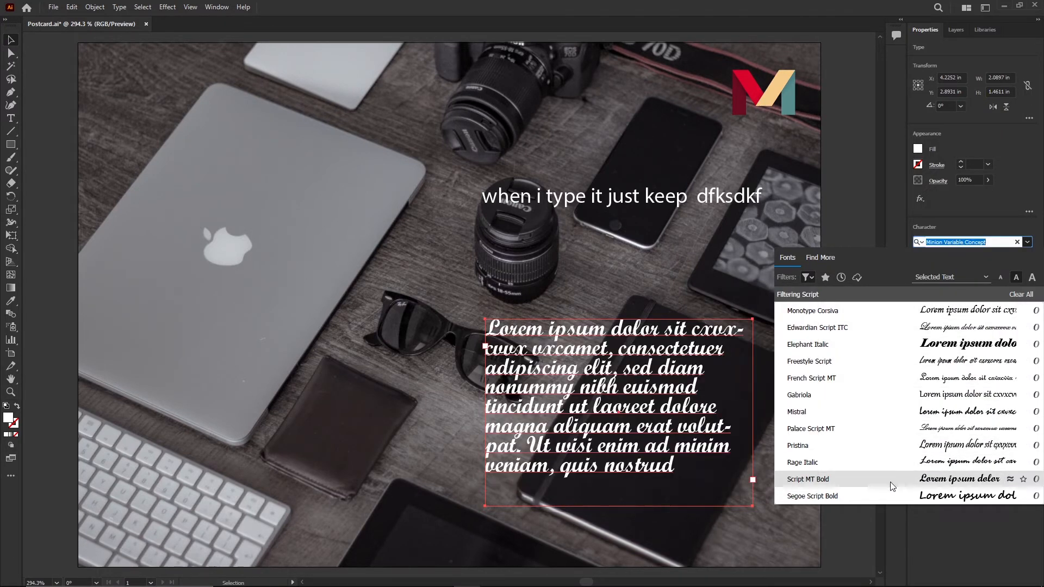
{"action": "left_click", "coordinate": [946, 481]}
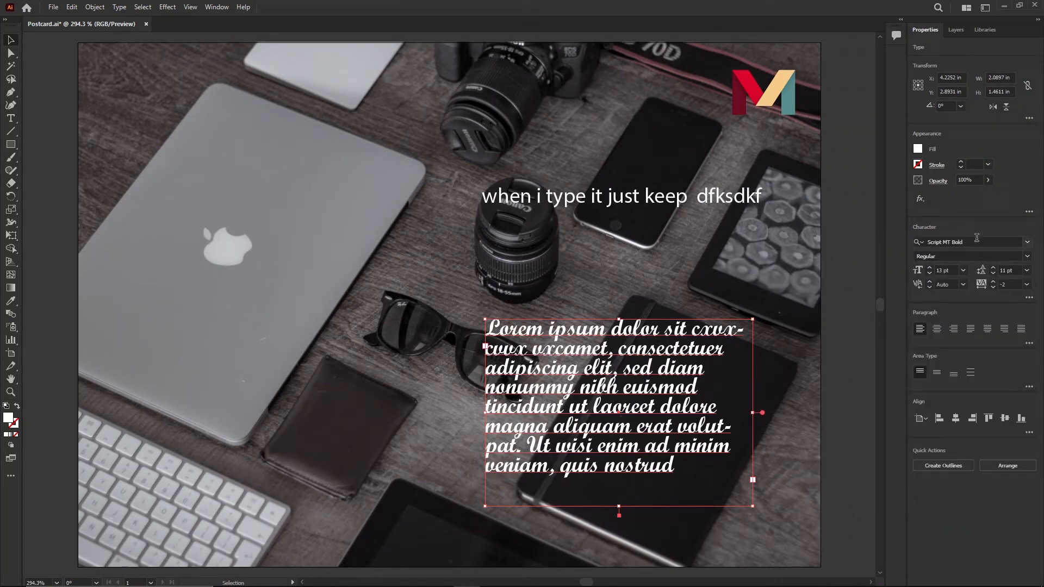
- Filter the font list by Serif and apply Elephant to the paragraph
{"action": "left_click", "coordinate": [1027, 243]}
{"action": "left_click", "coordinate": [808, 278]}
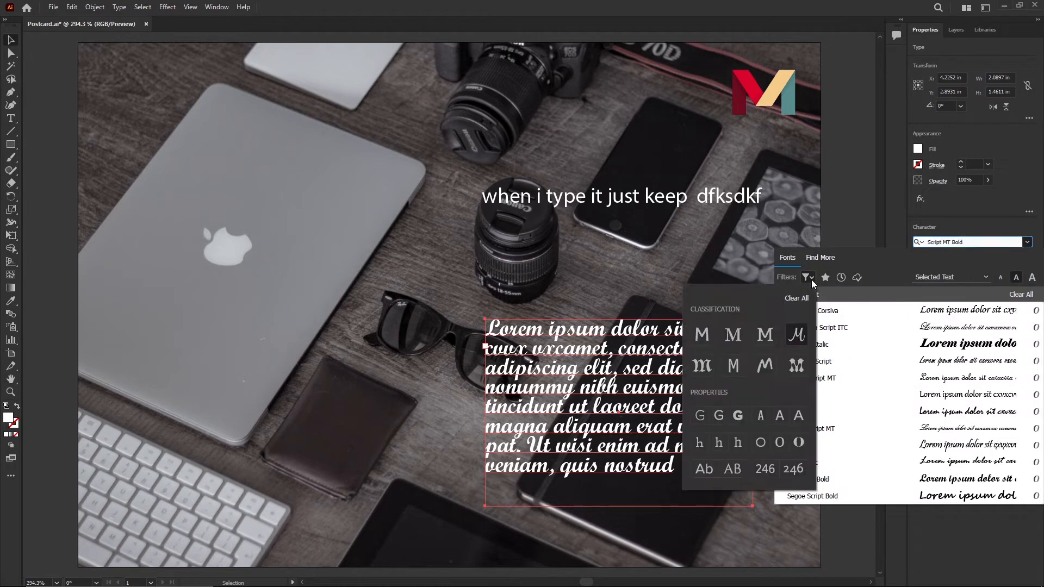
{"action": "left_click", "coordinate": [705, 338]}
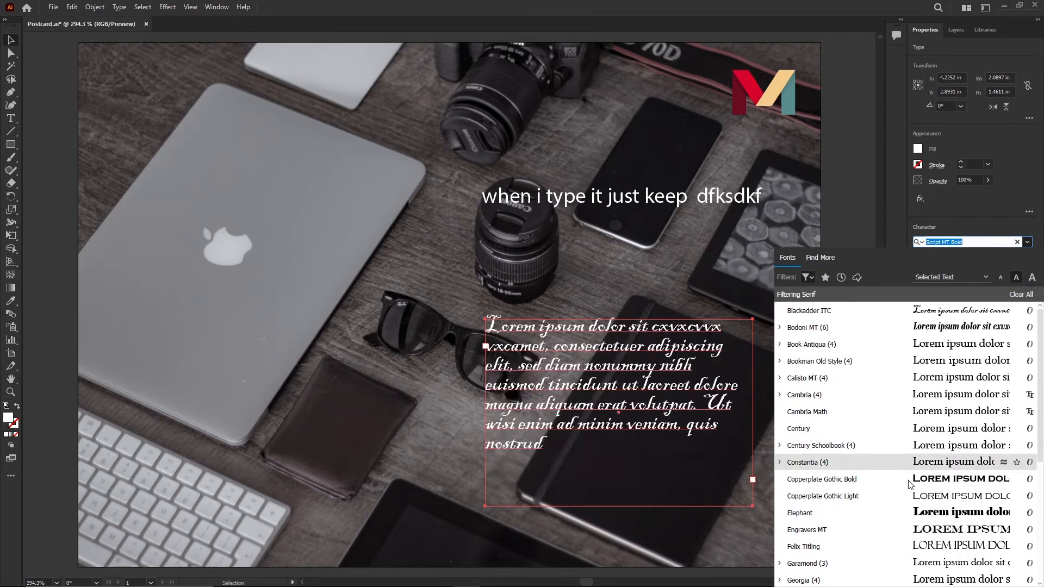
{"action": "left_click", "coordinate": [799, 512]}
{"action": "left_click", "coordinate": [1028, 243]}
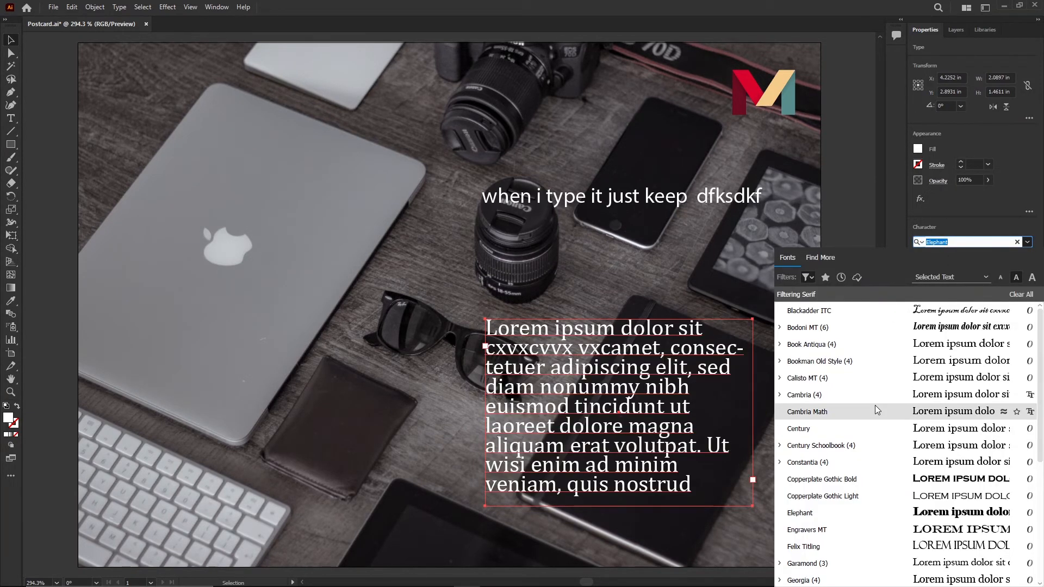
- Clear the font filters and apply Andalus Regular to the paragraph
{"action": "left_click", "coordinate": [808, 277]}
{"action": "left_click", "coordinate": [798, 298]}
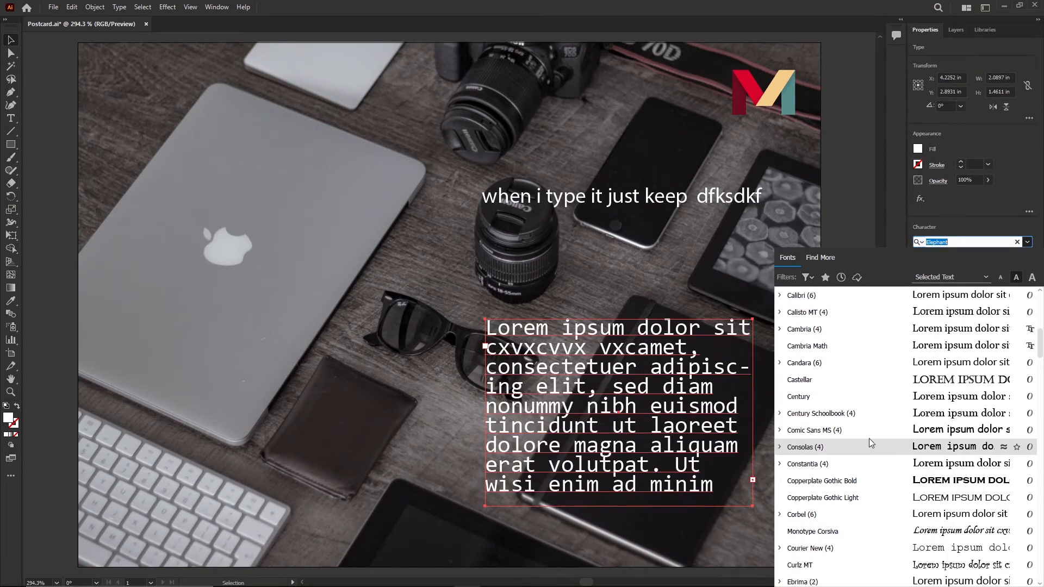
{"action": "scroll", "coordinate": [917, 545], "scroll_direction": "down", "scroll_amount": 15}
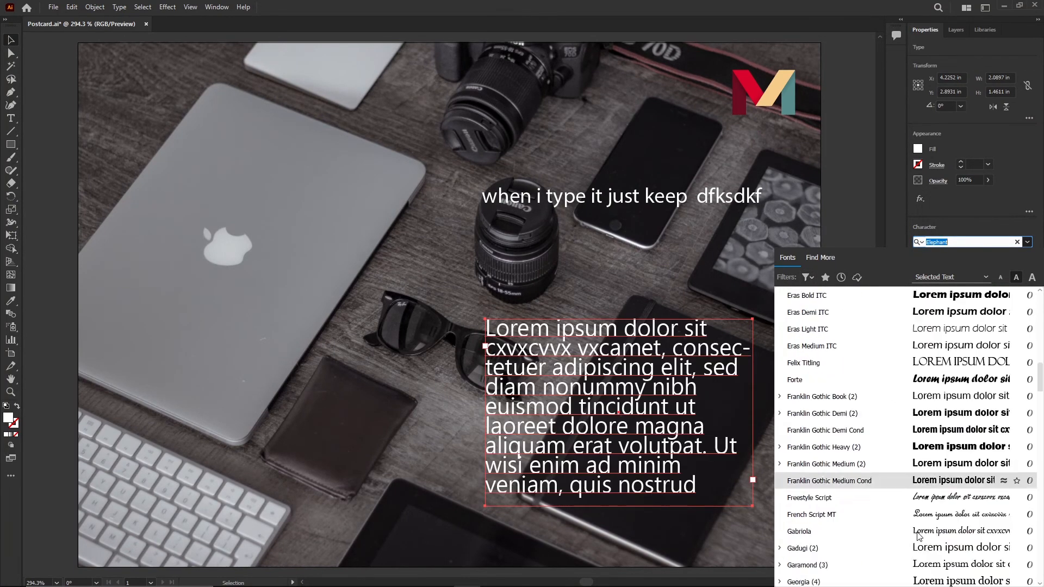
{"action": "scroll", "coordinate": [925, 516], "scroll_direction": "down", "scroll_amount": 10}
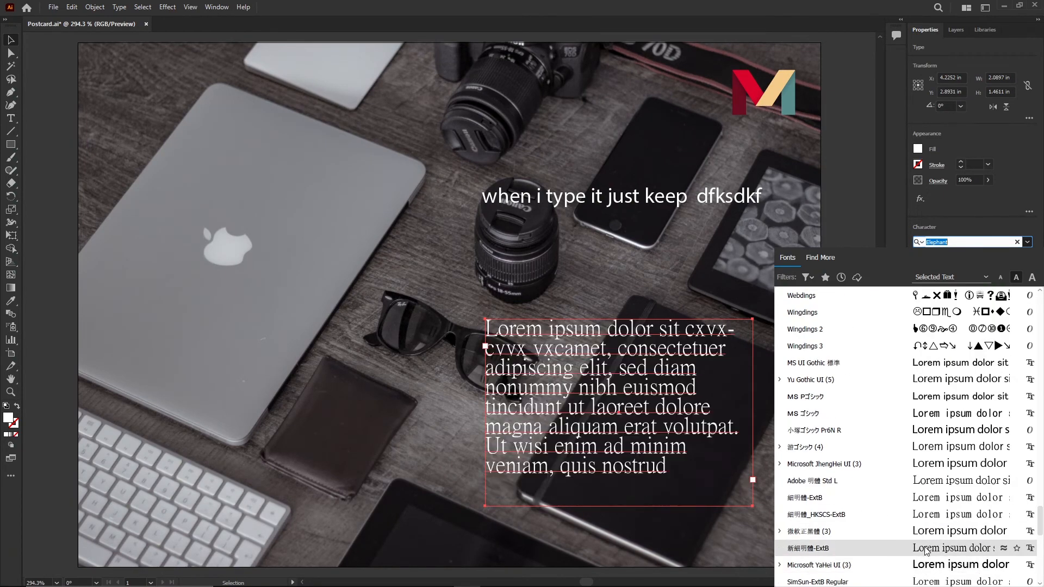
{"action": "scroll", "coordinate": [927, 550], "scroll_direction": "down", "scroll_amount": 3}
{"action": "left_click", "coordinate": [921, 564]}
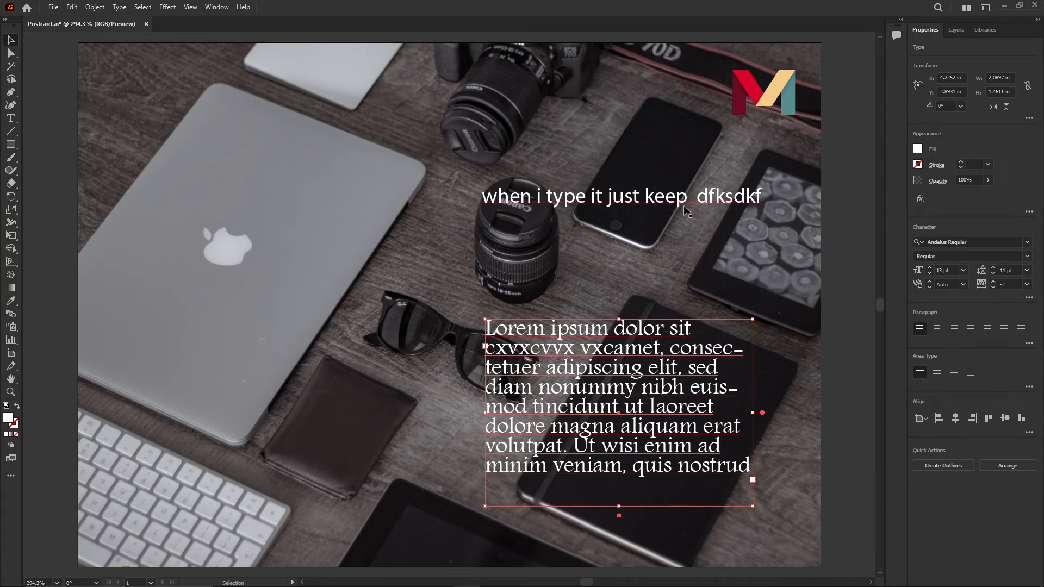
- Edit the paragraph's first line, deleting the 'cxvxcvvx' filler characters and typing 'v'
{"action": "left_click", "coordinate": [11, 118]}
{"action": "left_click", "coordinate": [572, 353]}
{"action": "key", "text": "BackSpace"}
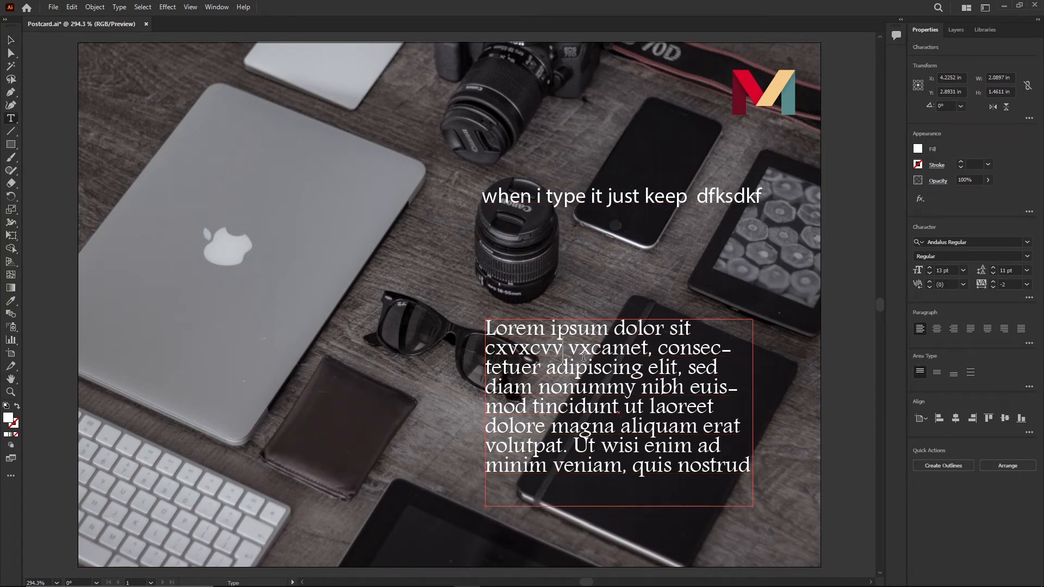
{"action": "key", "text": "BackSpace"}
{"action": "key", "text": "BackSpace"}
{"action": "key", "text": "BackSpace"}
{"action": "key", "text": "BackSpace"}
{"action": "key", "text": "BackSpace"}
{"action": "key", "text": "BackSpace"}
{"action": "key", "text": "BackSpace"}
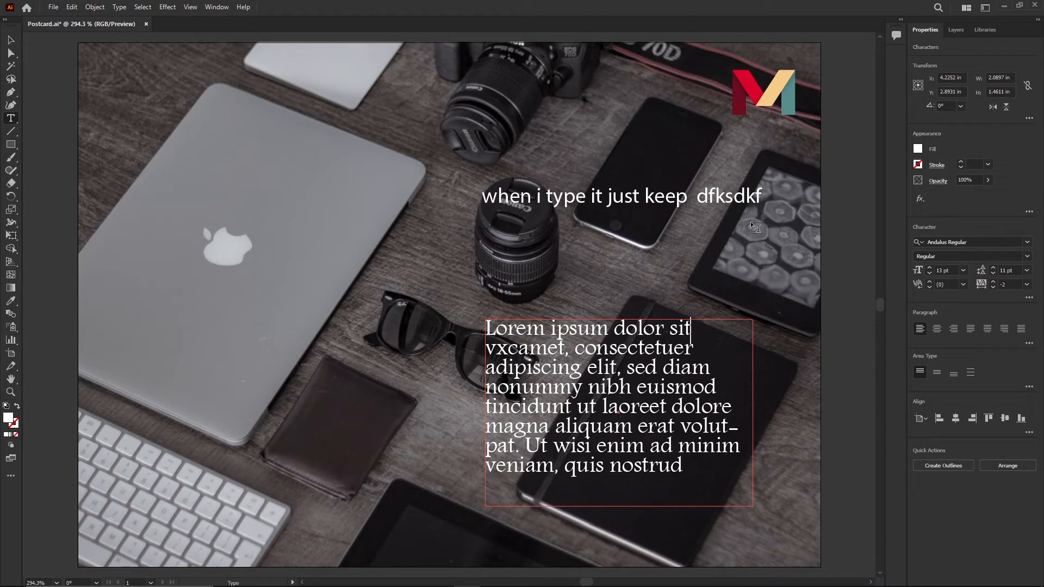
{"action": "type", "text": "v"}
- Insert a 'v' into the word 'keep' in the headline and return to selection
{"action": "left_click", "coordinate": [677, 202]}
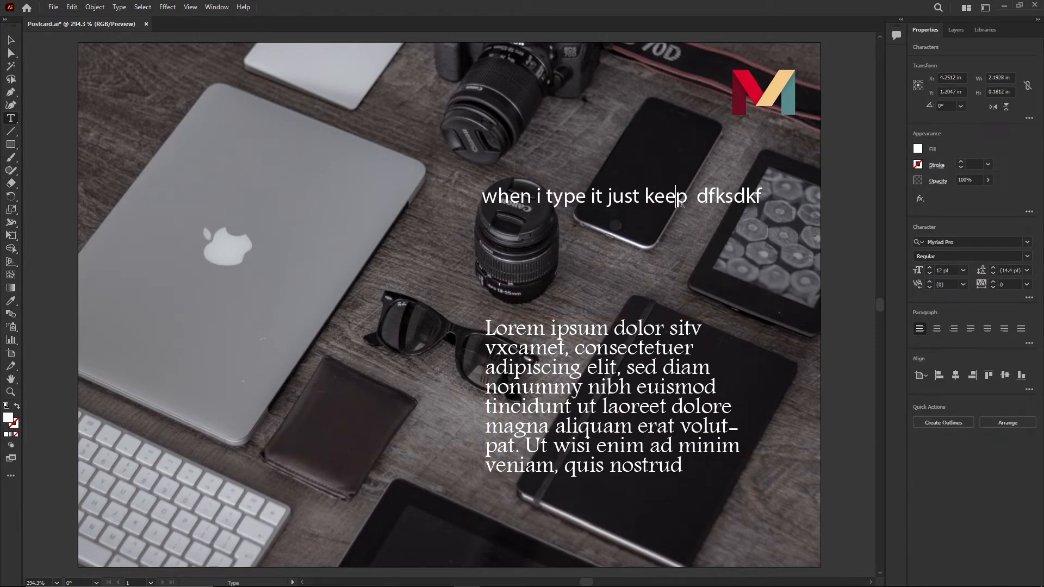
{"action": "type", "text": "v"}
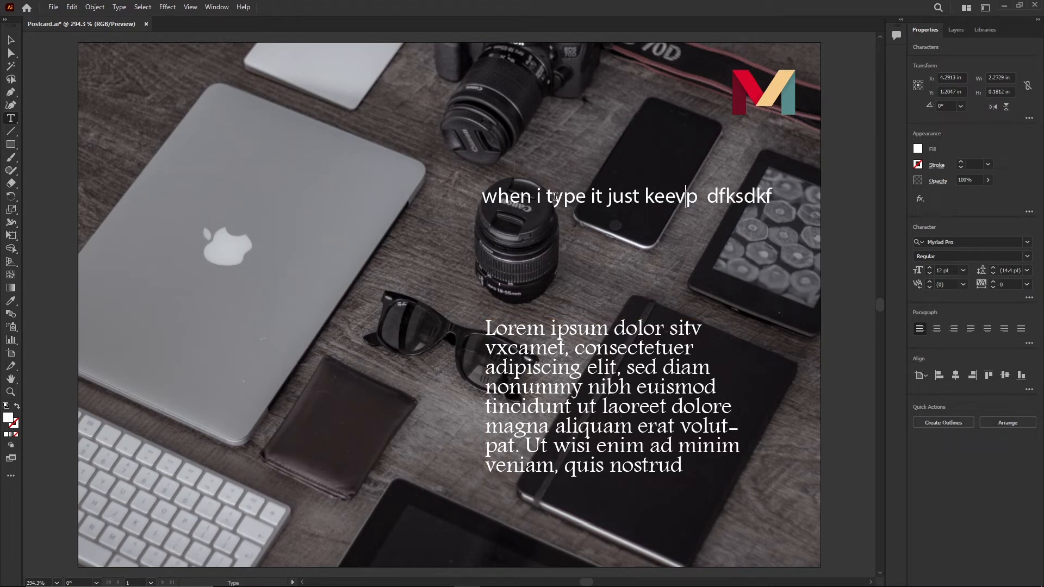
{"action": "left_click", "coordinate": [11, 40]}
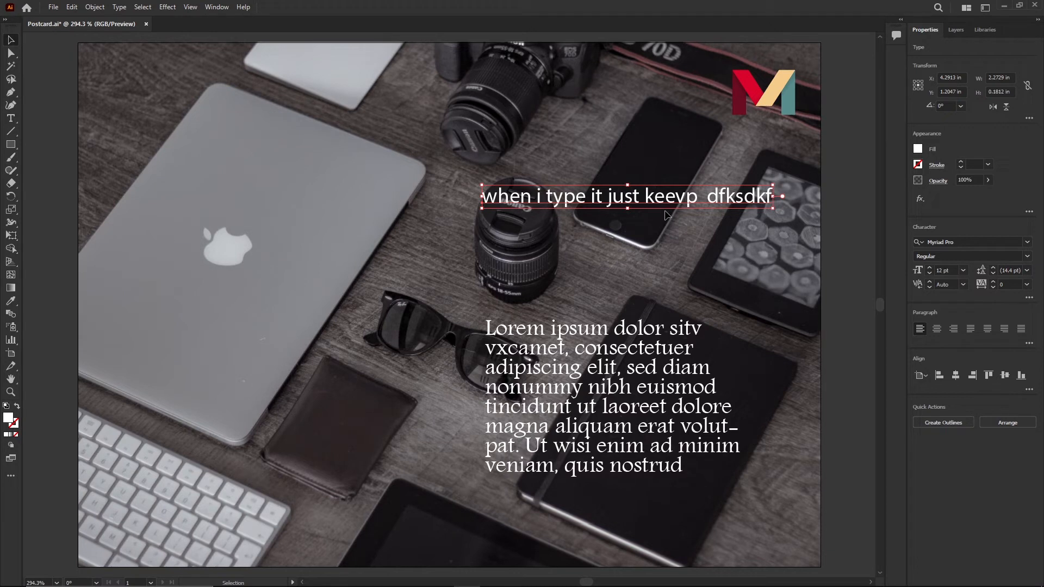
- Replace the headline text with 'YOUR', 'DIGITAL', 'PARTNER' on three separate lines
{"action": "left_click", "coordinate": [10, 121]}
{"action": "triple_click", "coordinate": [605, 197]}
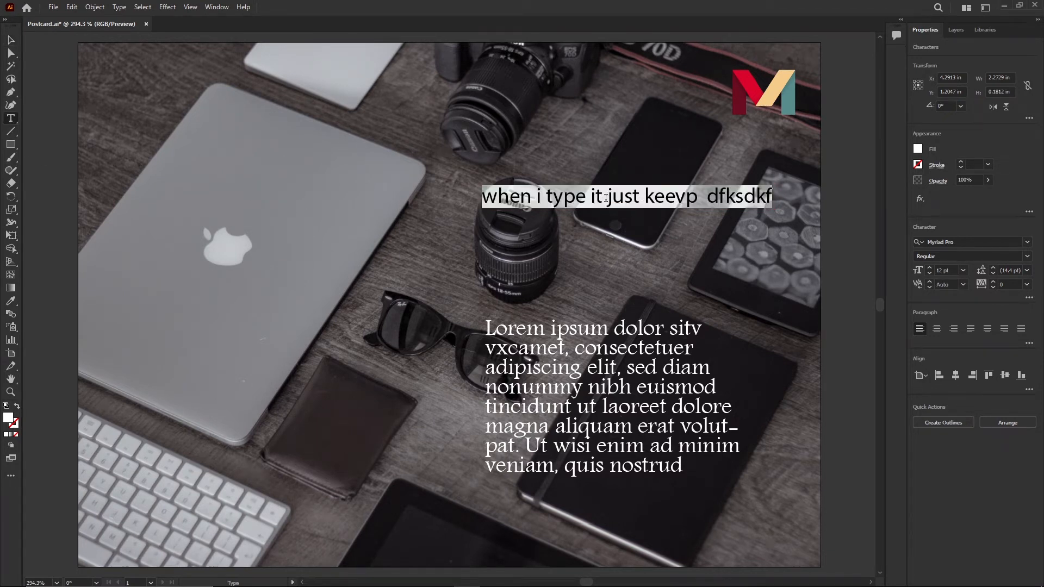
{"action": "key", "text": "BackSpace"}
{"action": "type", "text": "YOUR"}
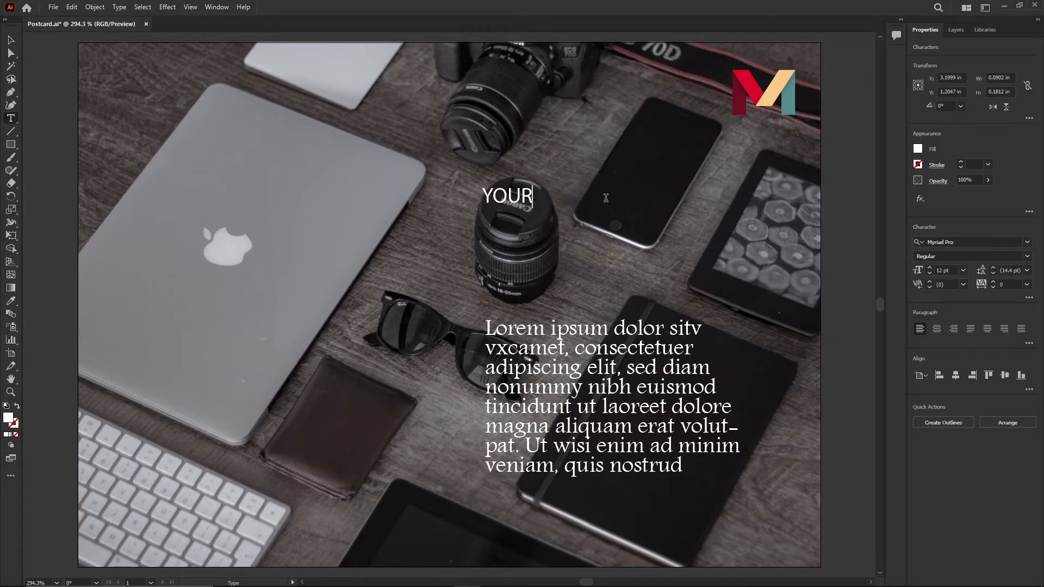
{"action": "key", "text": "Return"}
{"action": "type", "text": "DIGITAL"}
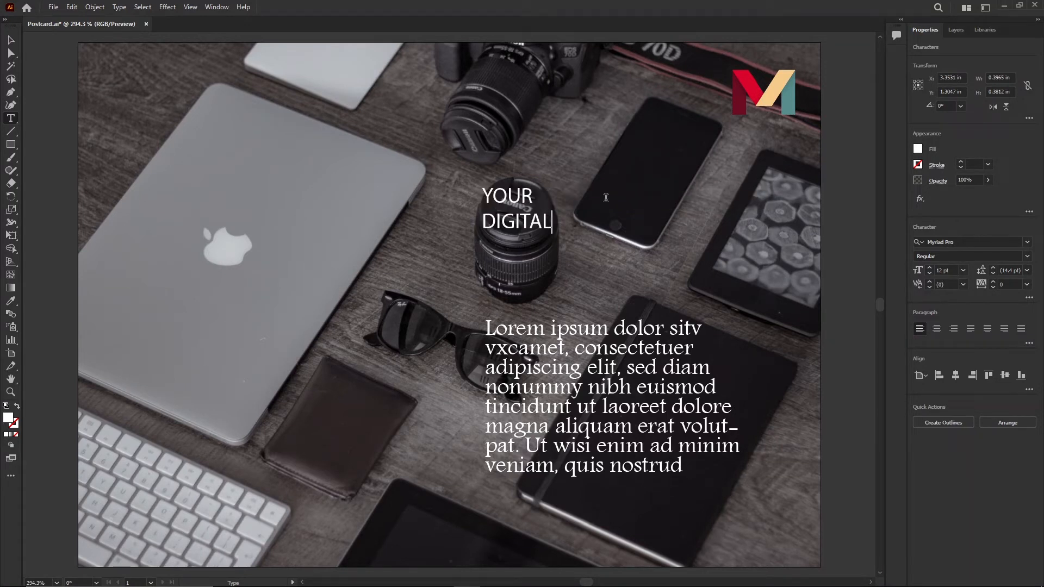
{"action": "key", "text": "Return"}
{"action": "type", "text": "PARTNER"}
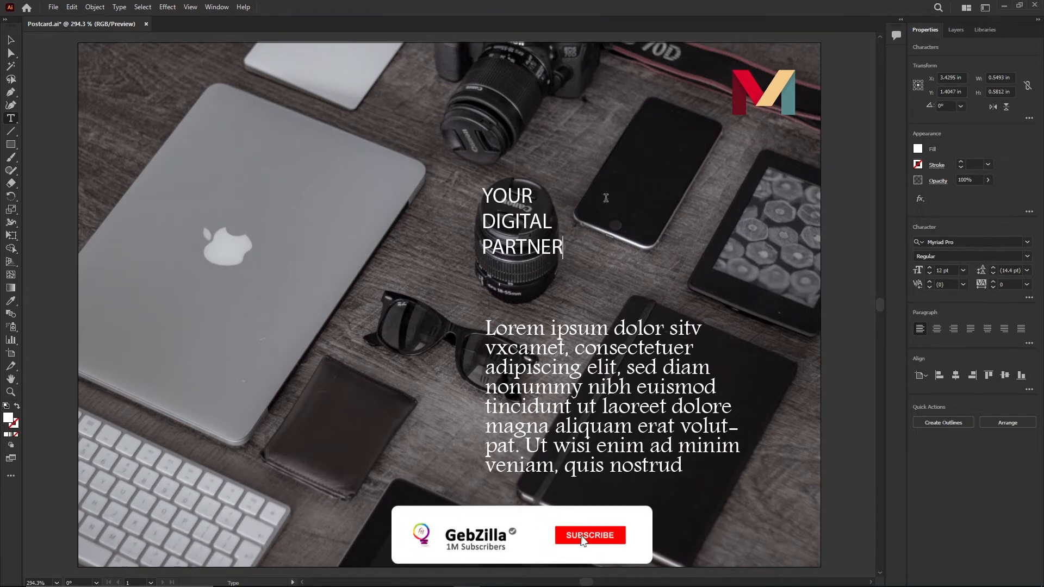
{"action": "key", "text": "Escape"}
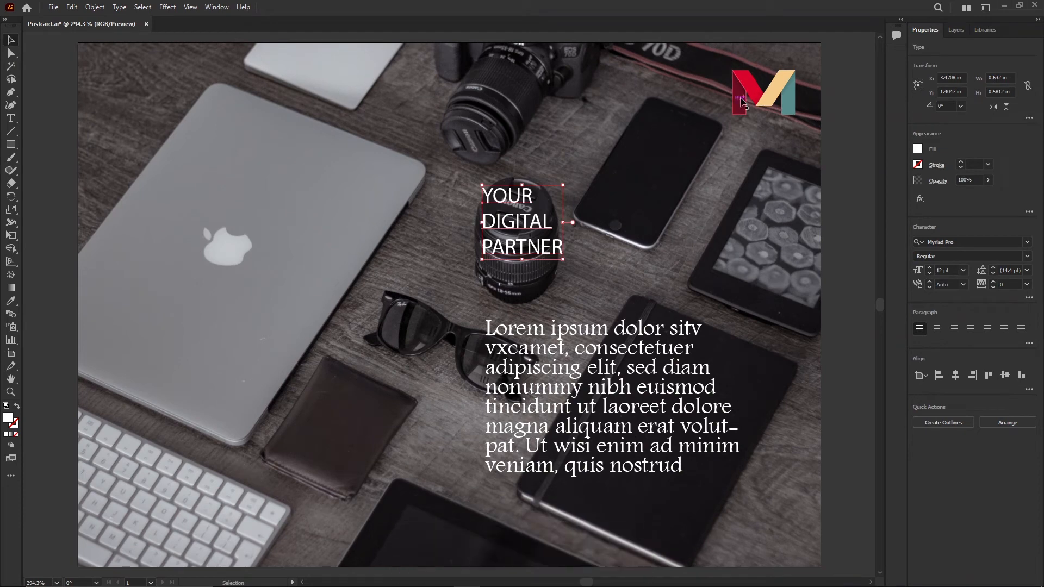
- Increase the headline's font size to 28 pt
{"action": "left_click", "coordinate": [929, 268]}
{"action": "left_click", "coordinate": [929, 267]}
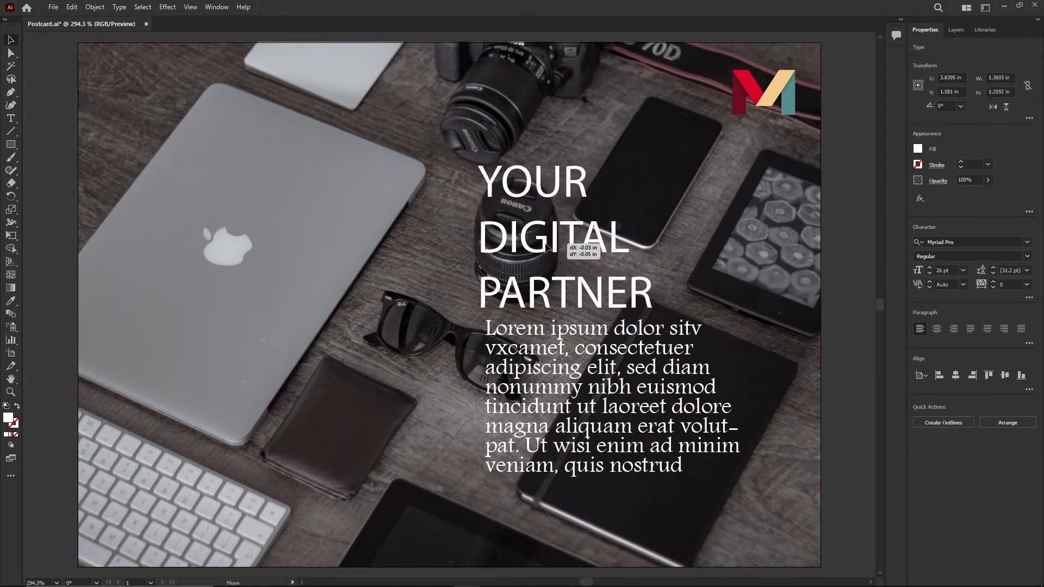
{"action": "left_click", "coordinate": [929, 268]}
{"action": "left_click", "coordinate": [929, 268]}
{"action": "left_click", "coordinate": [929, 267]}
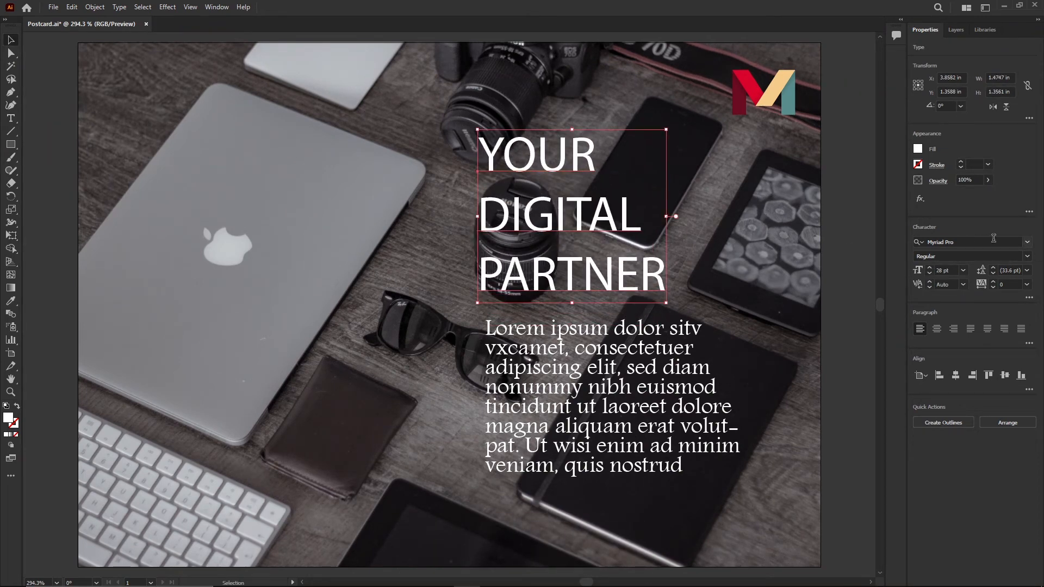
- Open the headline's font list and preview fonts using the Typography sample text
{"action": "left_click", "coordinate": [1028, 242]}
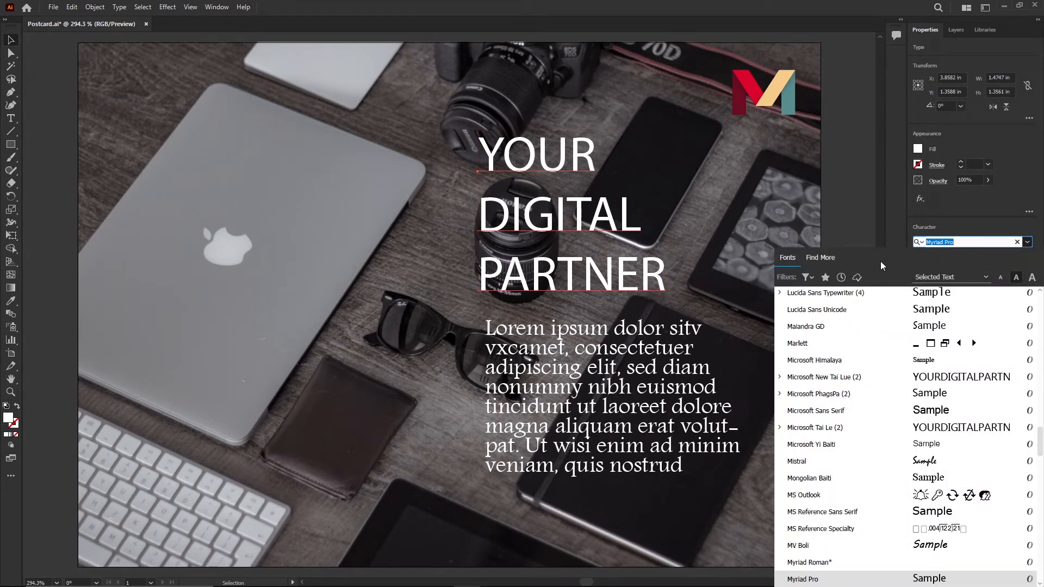
{"action": "left_click", "coordinate": [823, 256]}
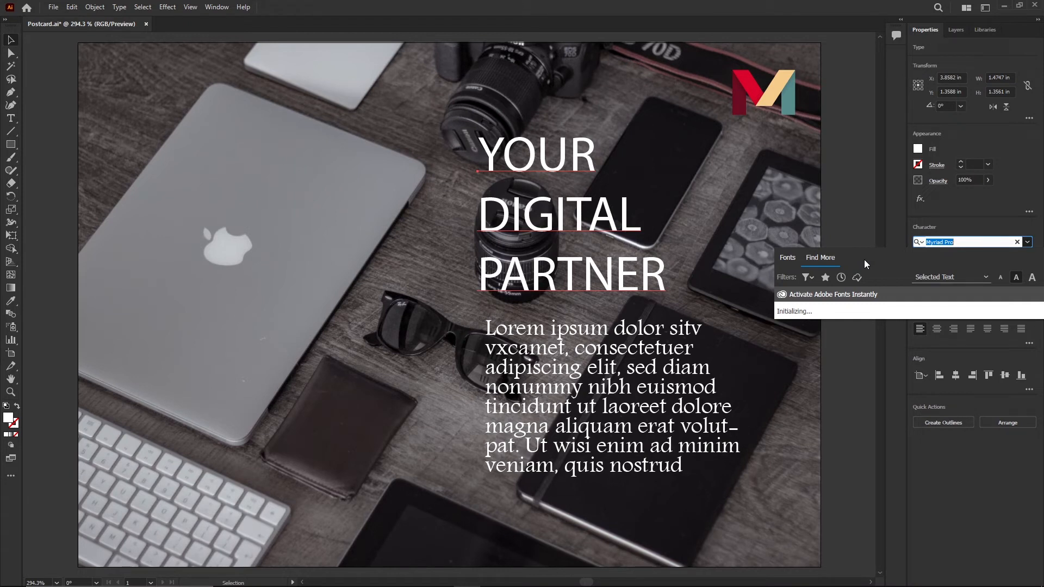
{"action": "left_click", "coordinate": [794, 256]}
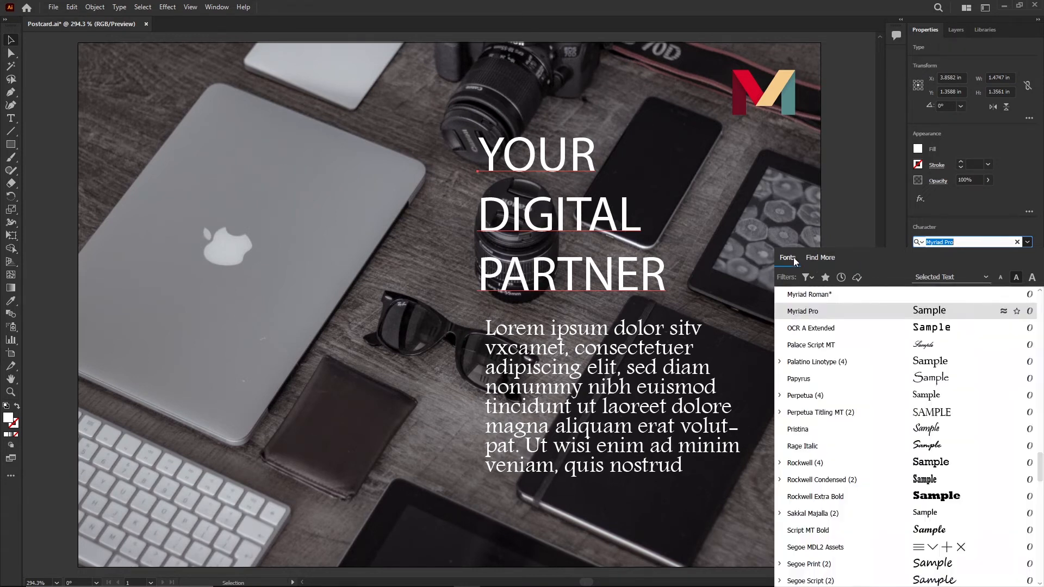
{"action": "left_click", "coordinate": [976, 278]}
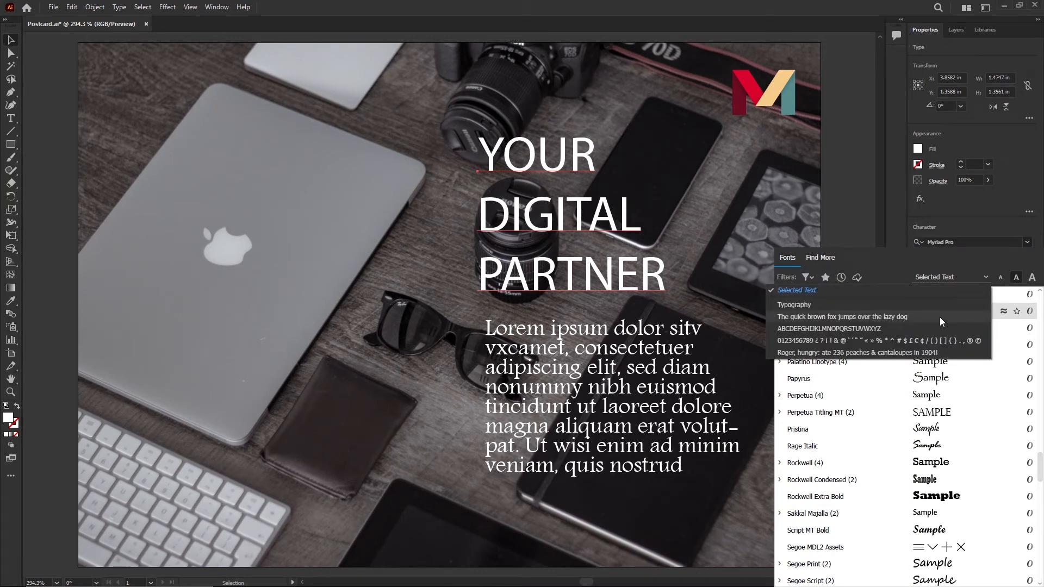
{"action": "left_click", "coordinate": [816, 305]}
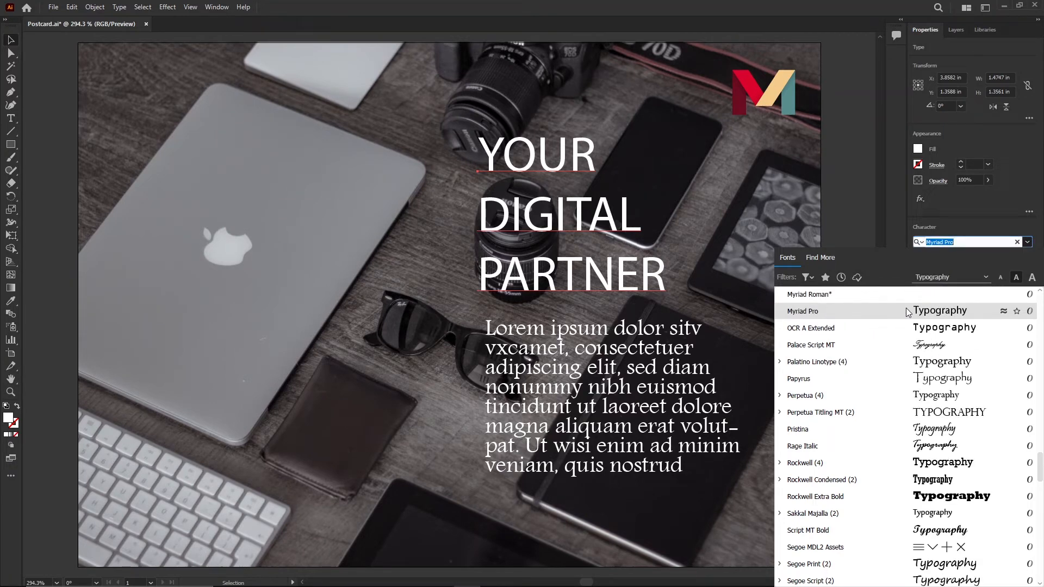
{"action": "scroll", "coordinate": [967, 294], "scroll_direction": "down", "scroll_amount": 3}
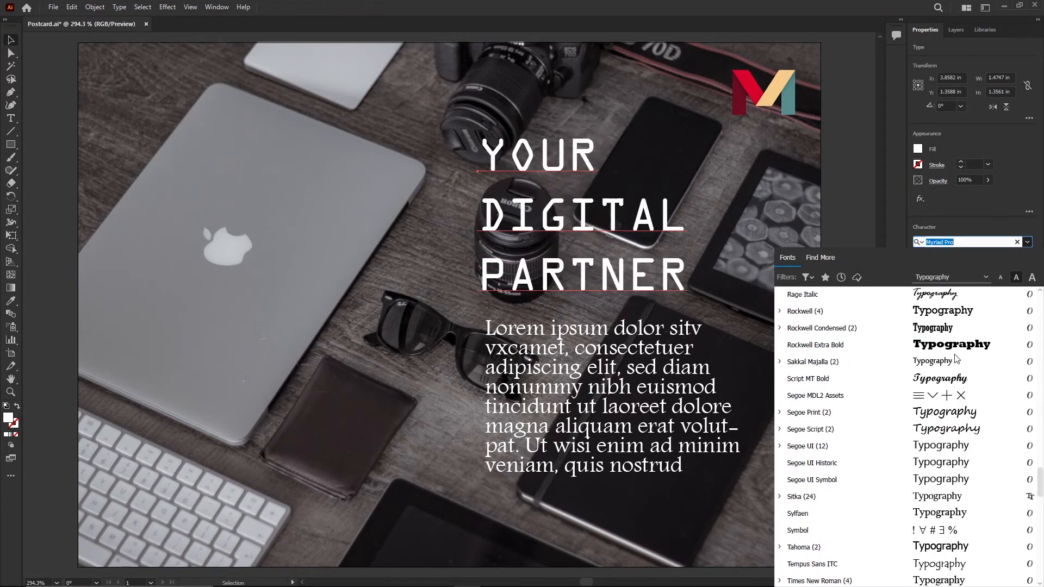
{"action": "scroll", "coordinate": [946, 391], "scroll_direction": "down", "scroll_amount": 5}
{"action": "scroll", "coordinate": [944, 425], "scroll_direction": "down", "scroll_amount": 5}
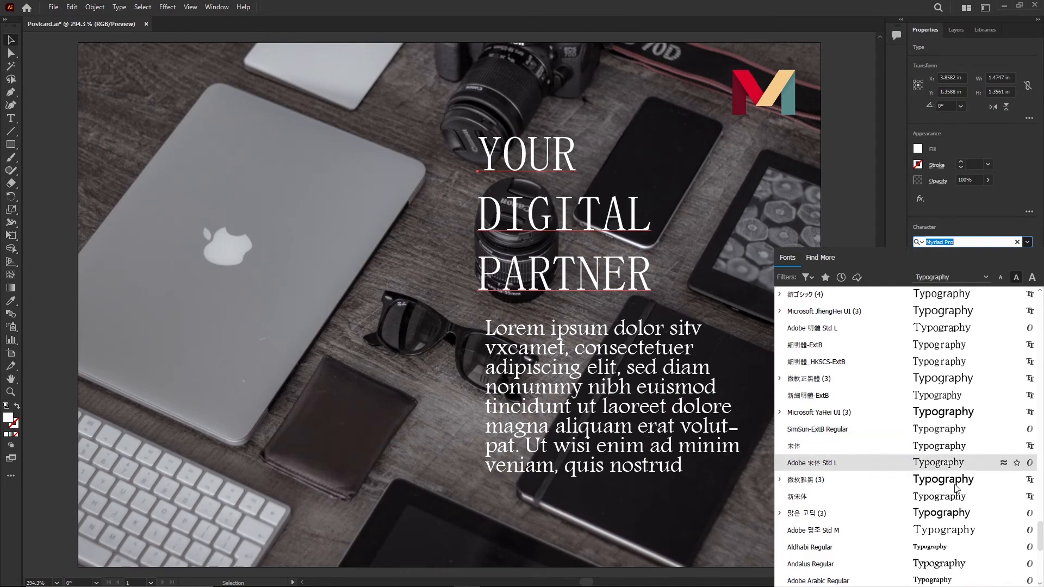
{"action": "scroll", "coordinate": [929, 402], "scroll_direction": "up", "scroll_amount": 20}
{"action": "scroll", "coordinate": [923, 389], "scroll_direction": "up", "scroll_amount": 15}
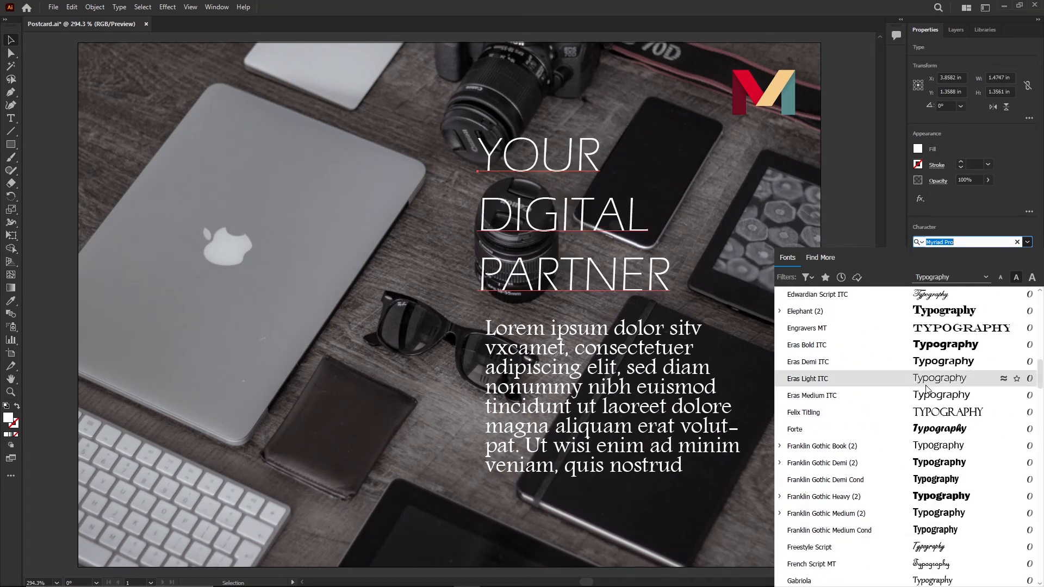
{"action": "scroll", "coordinate": [930, 431], "scroll_direction": "up", "scroll_amount": 5}
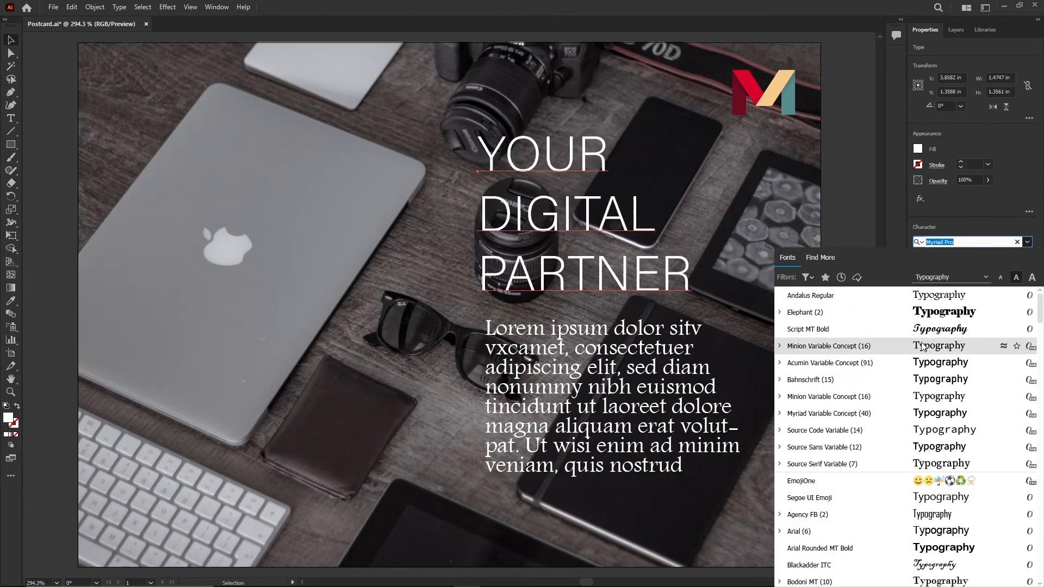
- Switch the font preview sample to 'The quick brown fox…' and apply Franklin Gothic Demi Cond to the headline
{"action": "left_click", "coordinate": [936, 277]}
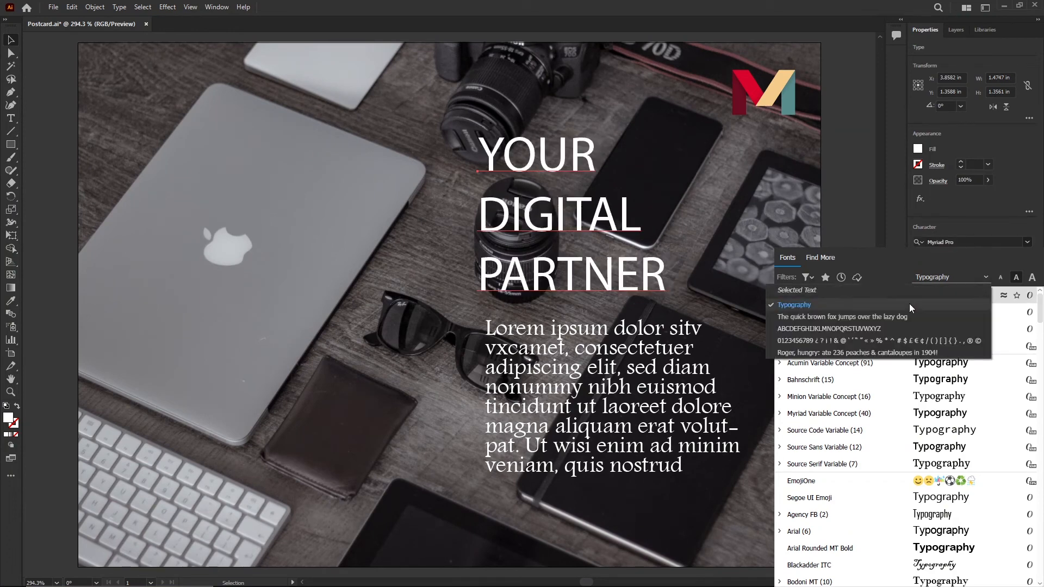
{"action": "left_click", "coordinate": [907, 317]}
{"action": "scroll", "coordinate": [922, 472], "scroll_direction": "down", "scroll_amount": 7}
{"action": "scroll", "coordinate": [921, 480], "scroll_direction": "down", "scroll_amount": 4}
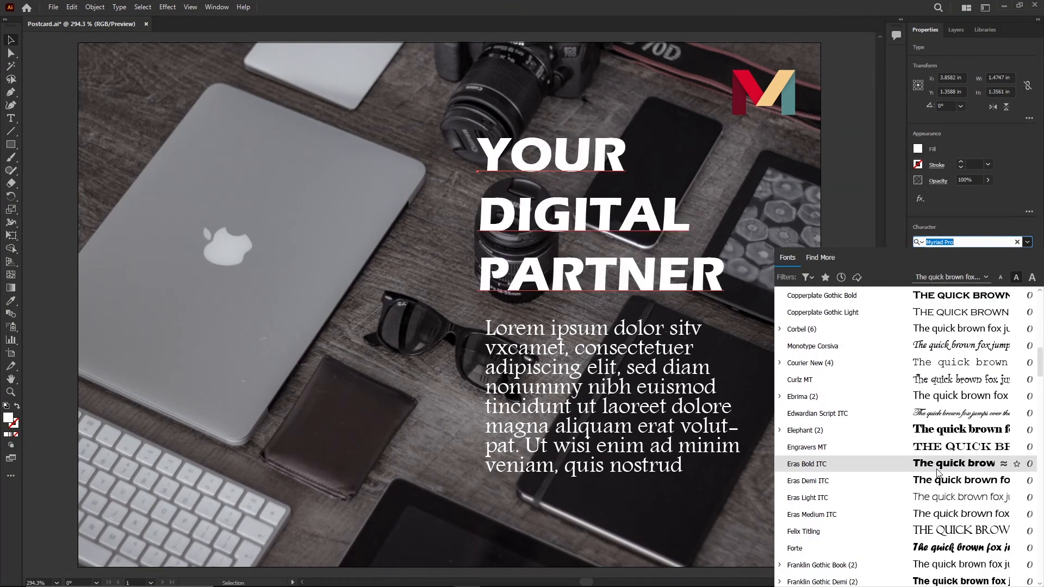
{"action": "scroll", "coordinate": [933, 484], "scroll_direction": "down", "scroll_amount": 2}
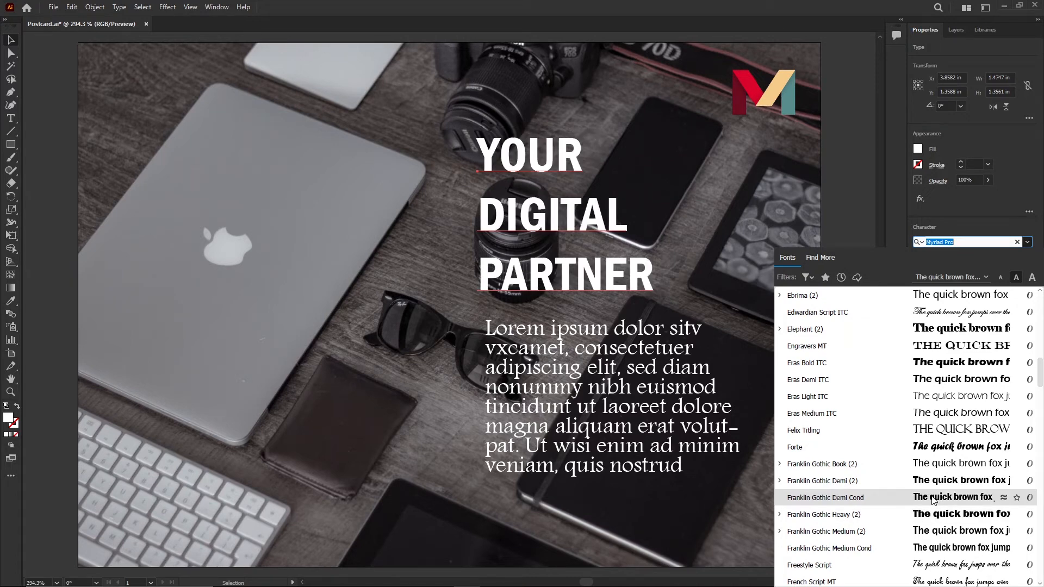
{"action": "left_click", "coordinate": [932, 497]}
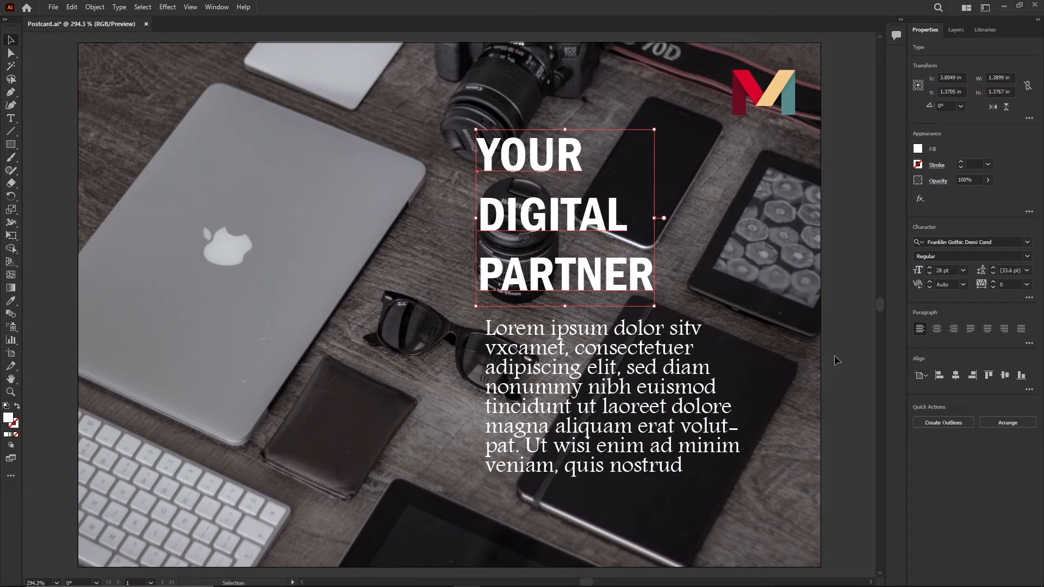
- Shrink the paragraph's text frame slightly and reduce the paragraph's font size to 10 pt
{"action": "left_click", "coordinate": [661, 417]}
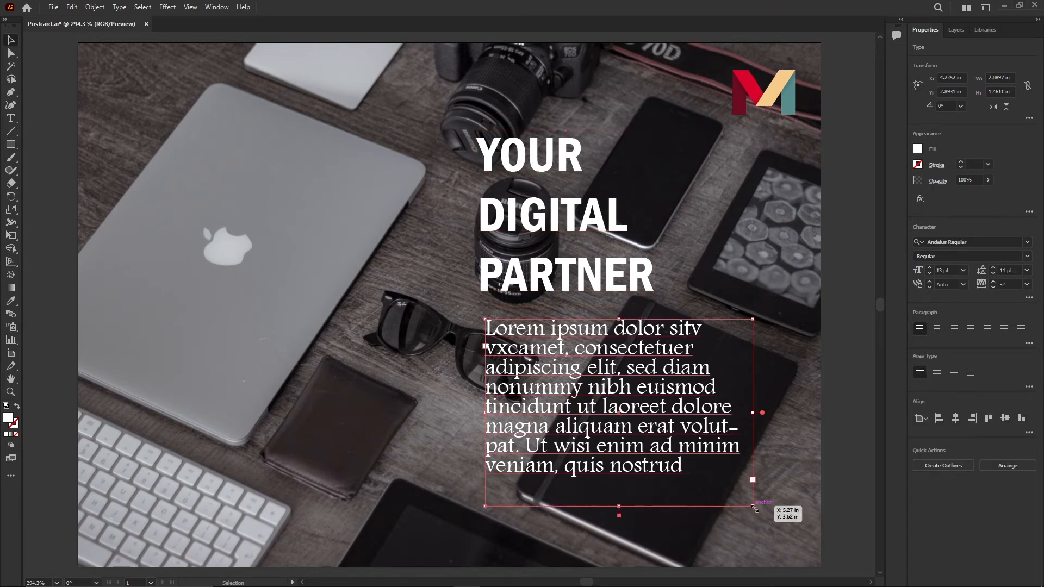
{"action": "left_click_drag", "start_coordinate": [753, 506], "coordinate": [736, 486]}
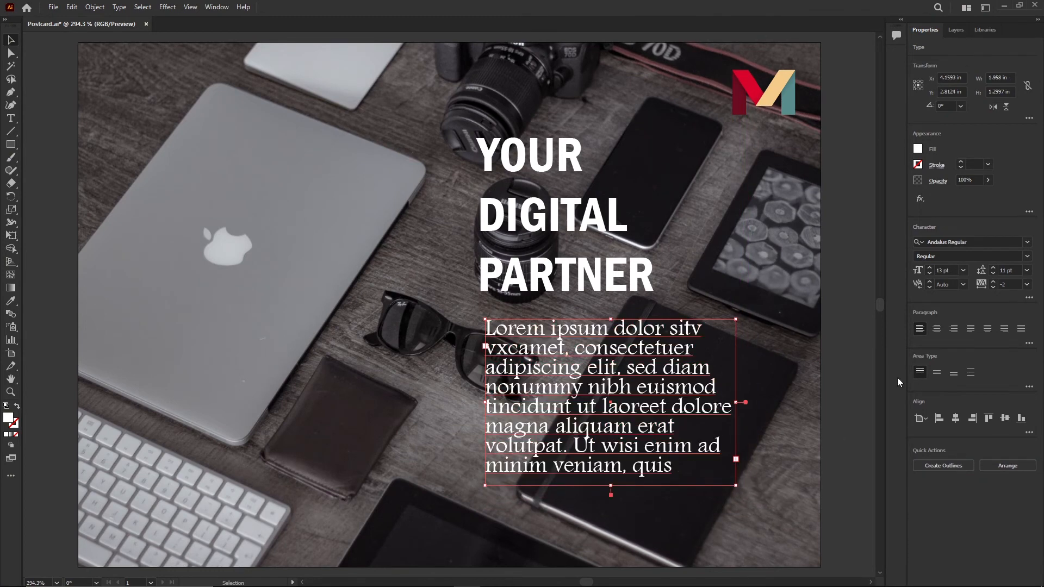
{"action": "left_click", "coordinate": [927, 274]}
{"action": "left_click", "coordinate": [927, 273]}
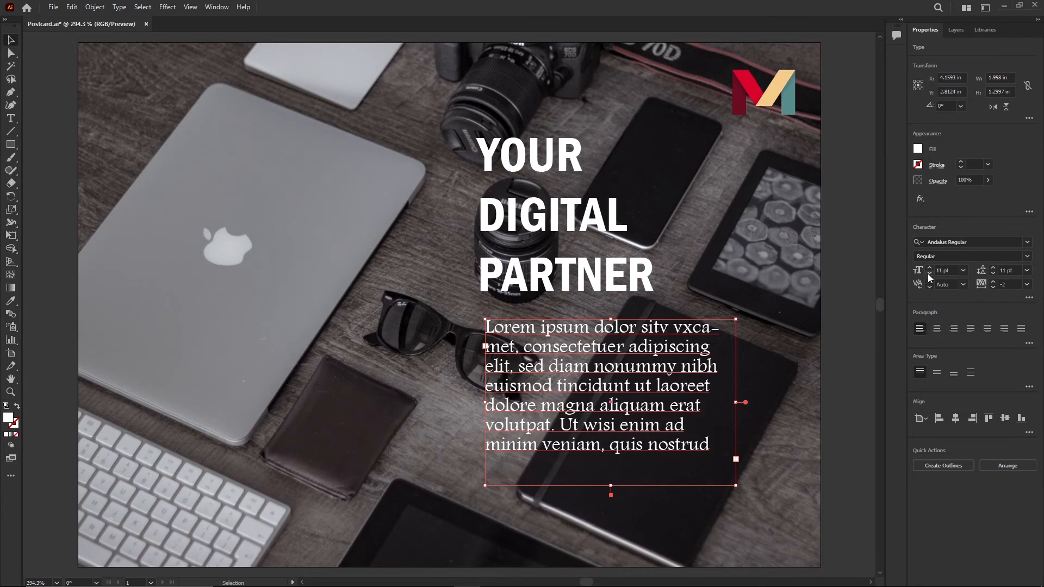
{"action": "left_click", "coordinate": [928, 273]}
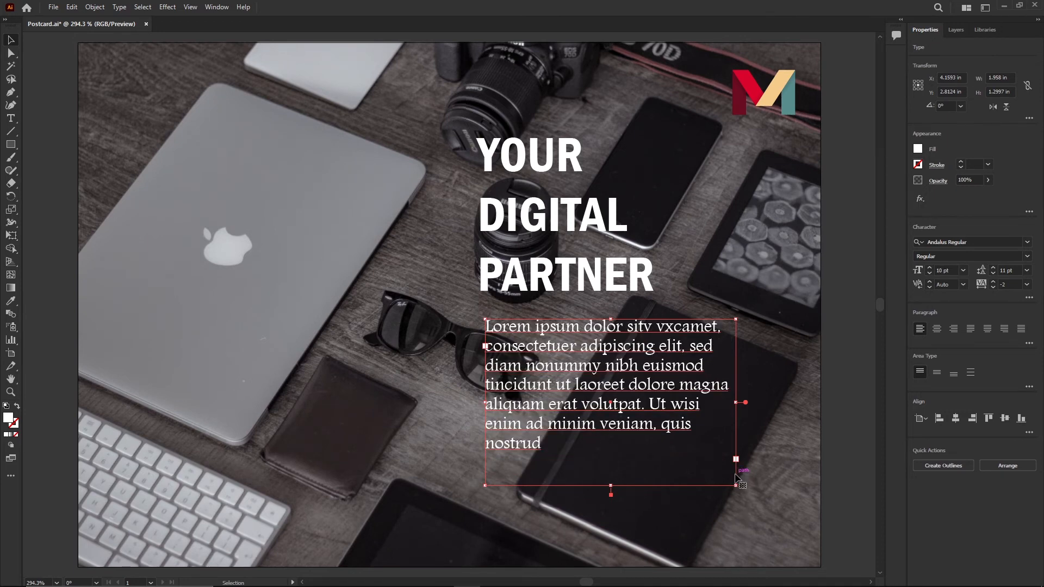
- Select the headline and reduce its leading to 26 pt
{"action": "left_click", "coordinate": [616, 288]}
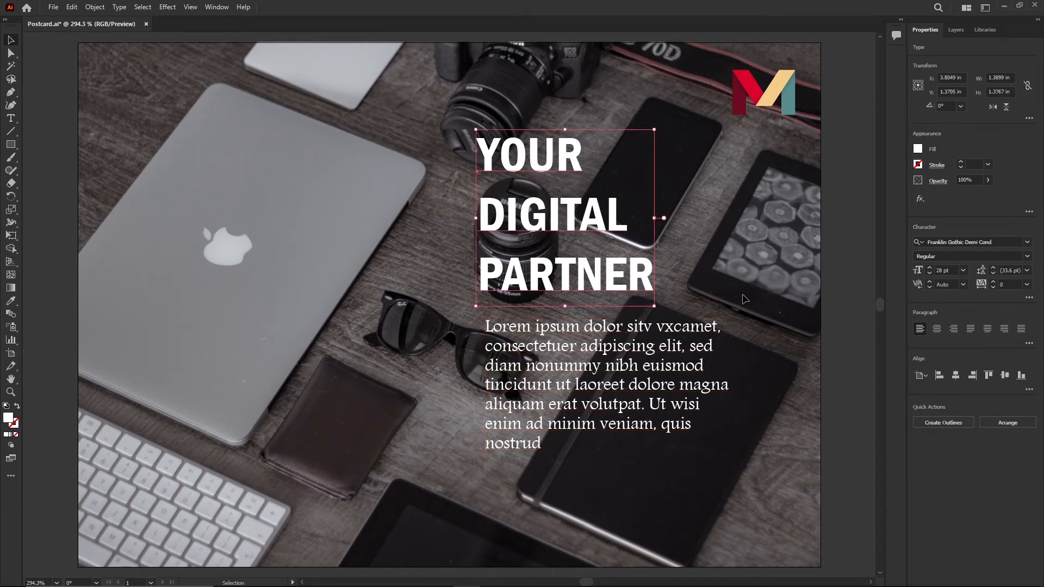
{"action": "left_click", "coordinate": [992, 273]}
{"action": "left_click", "coordinate": [992, 273]}
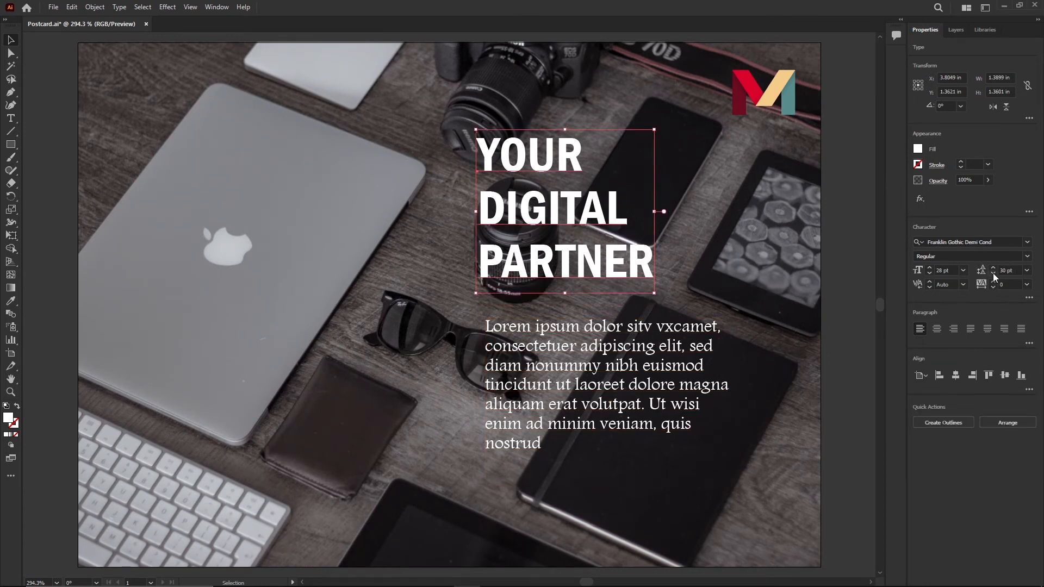
{"action": "left_click", "coordinate": [993, 273]}
{"action": "left_click", "coordinate": [992, 273]}
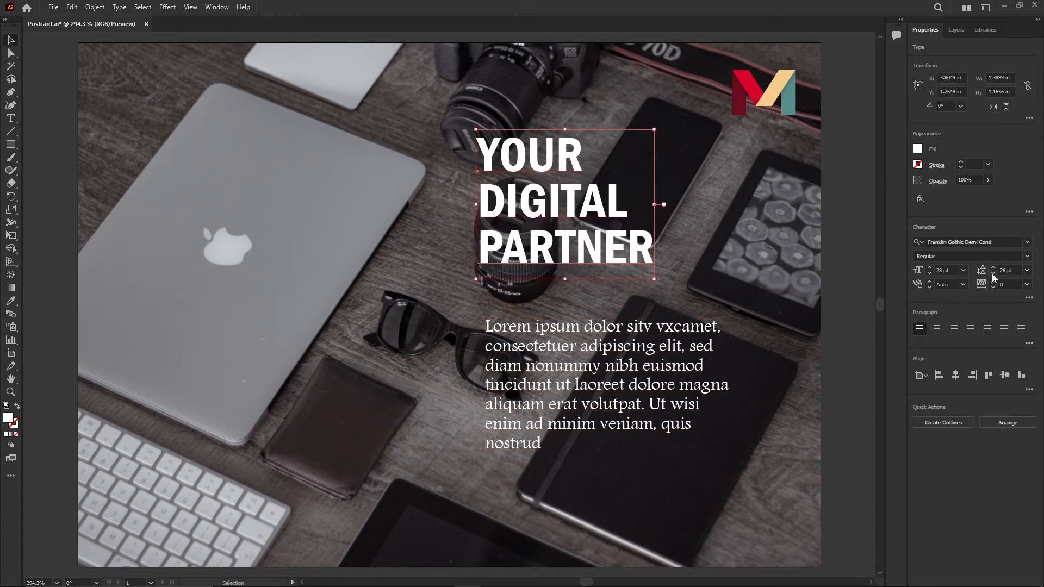
- Increase the headline's font size to 34 pt and its leading to 32 pt
{"action": "left_click", "coordinate": [928, 267]}
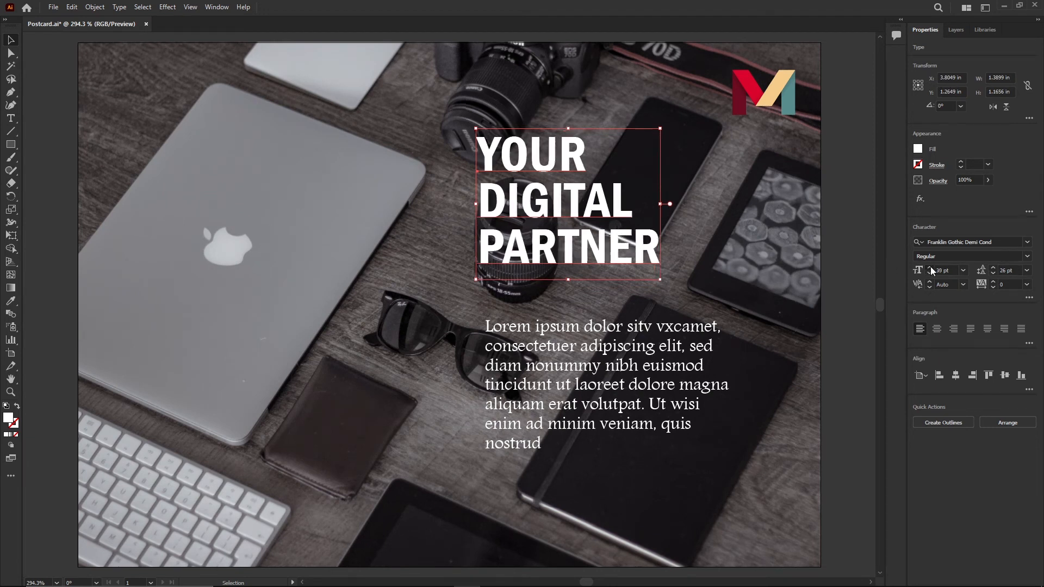
{"action": "left_click", "coordinate": [929, 267]}
{"action": "left_click", "coordinate": [929, 267]}
{"action": "left_click", "coordinate": [930, 268]}
{"action": "left_click", "coordinate": [930, 267]}
{"action": "left_click", "coordinate": [929, 267]}
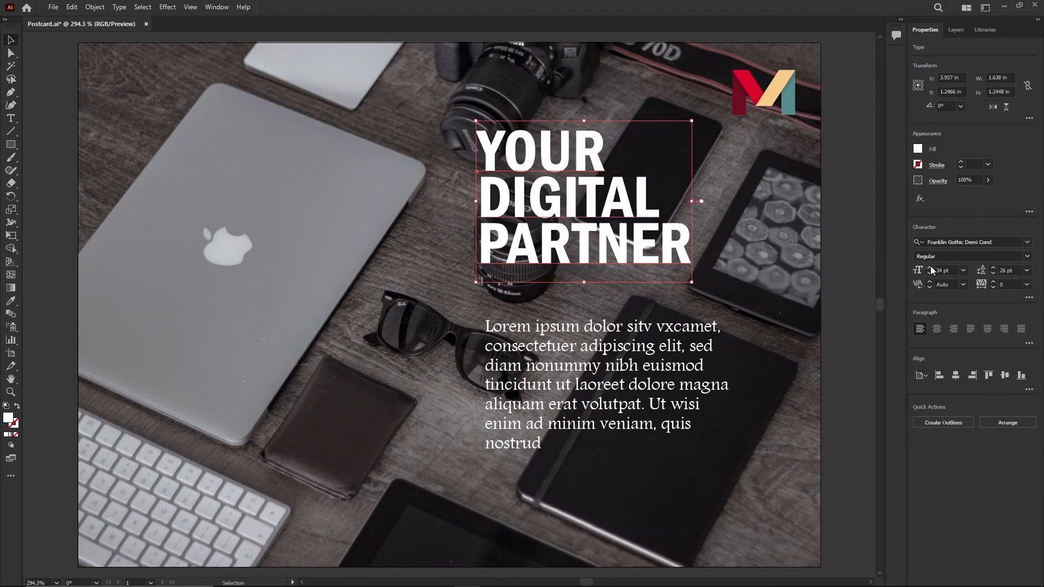
{"action": "left_click", "coordinate": [993, 267]}
{"action": "left_click", "coordinate": [993, 267]}
{"action": "left_click", "coordinate": [993, 267]}
{"action": "left_click", "coordinate": [993, 267]}
{"action": "left_click", "coordinate": [993, 267]}
{"action": "left_click", "coordinate": [992, 266]}
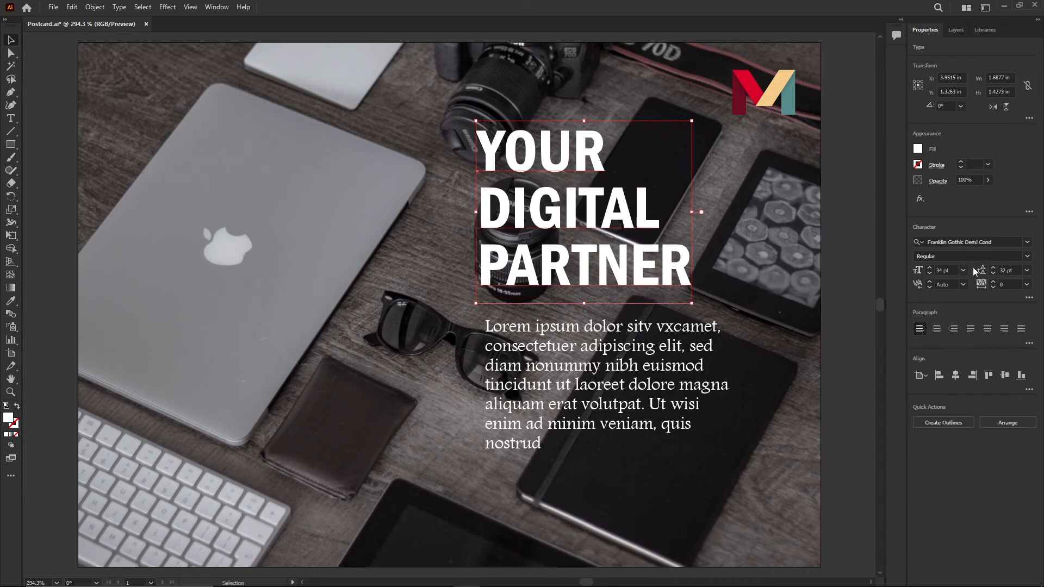
- Raise the headline's font size to 36 pt and set its leading to 34 pt
{"action": "left_click", "coordinate": [930, 268]}
{"action": "left_click", "coordinate": [928, 266]}
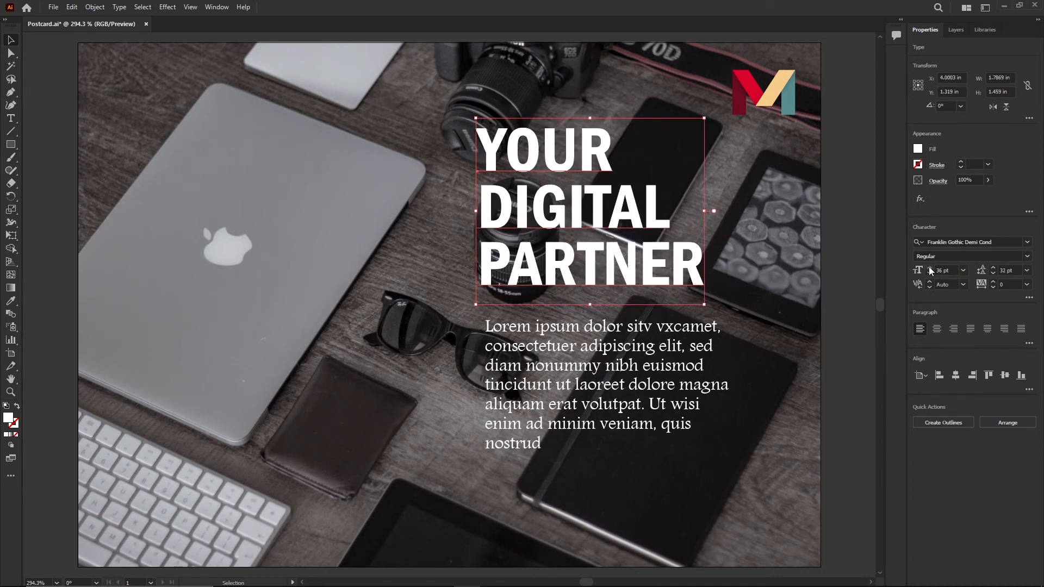
{"action": "left_click", "coordinate": [993, 266]}
{"action": "left_click", "coordinate": [993, 267]}
{"action": "left_click", "coordinate": [993, 266]}
{"action": "left_click", "coordinate": [993, 266]}
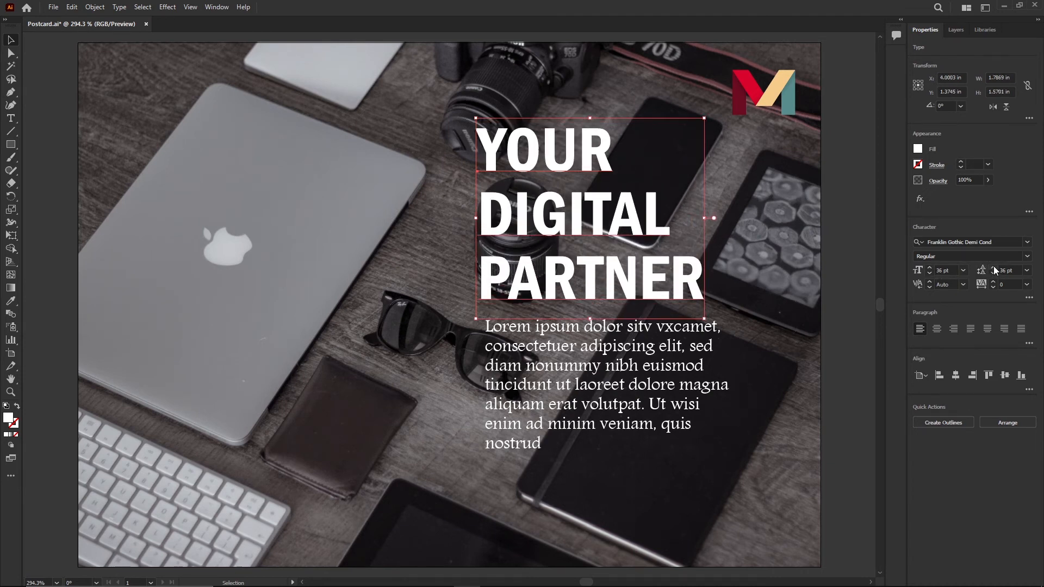
{"action": "left_click", "coordinate": [992, 273]}
{"action": "left_click", "coordinate": [993, 272]}
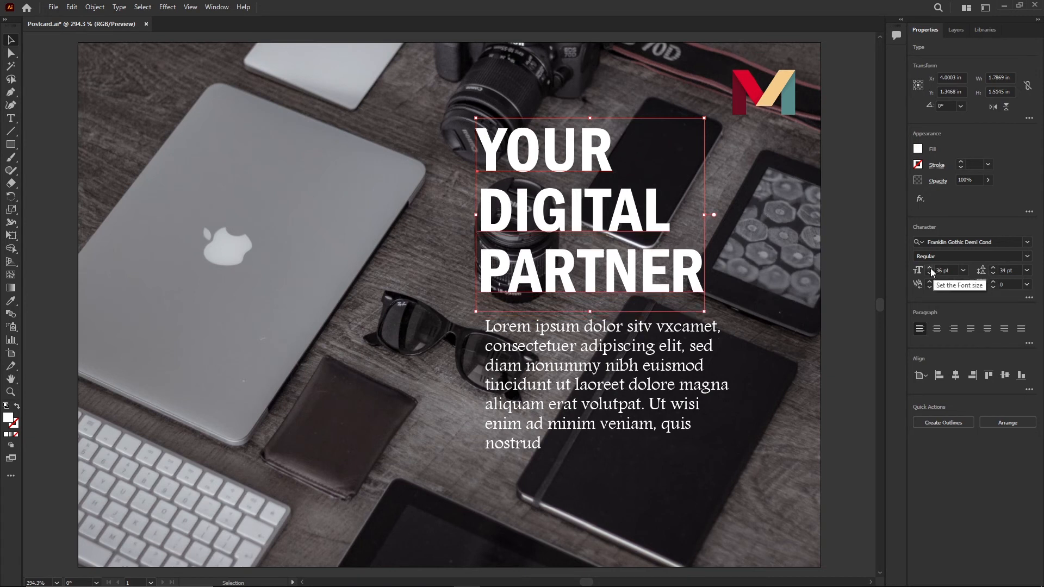
- Increase the headline's font size to 39 pt and expand the full Character options
{"action": "left_click", "coordinate": [929, 267]}
{"action": "left_click", "coordinate": [929, 267]}
{"action": "left_click", "coordinate": [929, 267]}
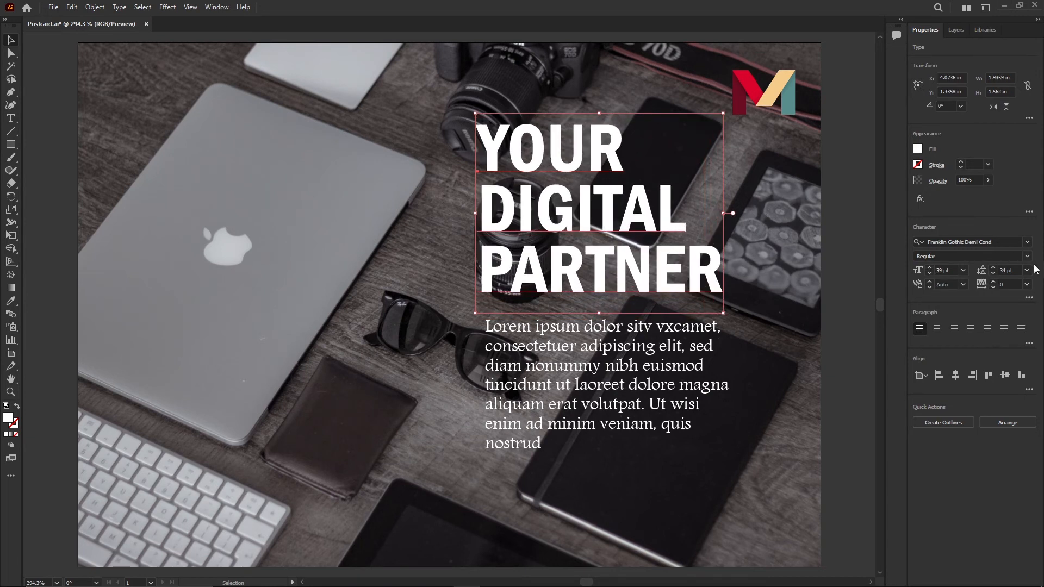
{"action": "left_click", "coordinate": [1028, 298]}
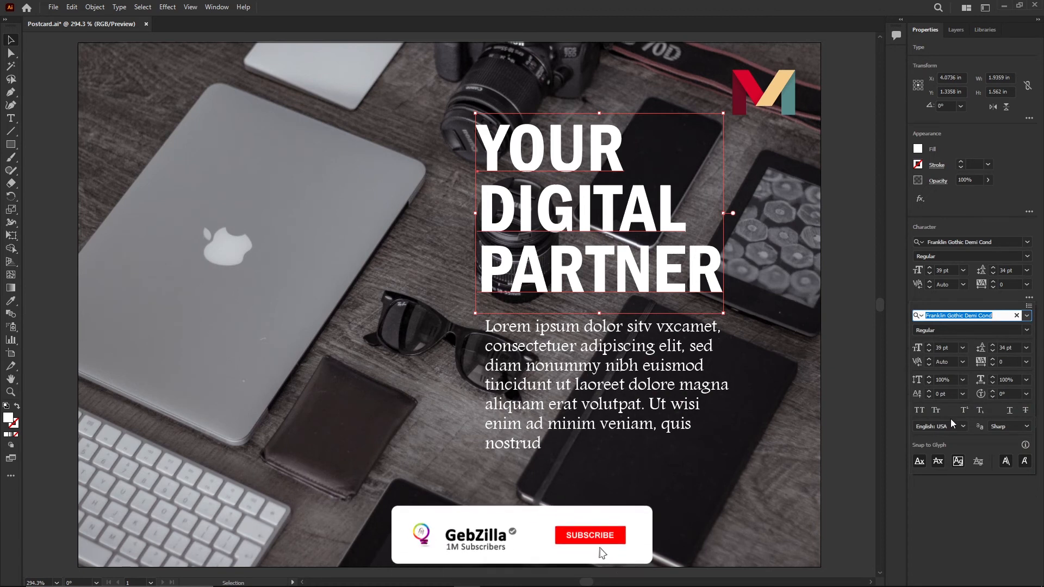
- Reduce the headline's vertical scale to 90%
{"action": "left_click", "coordinate": [993, 383]}
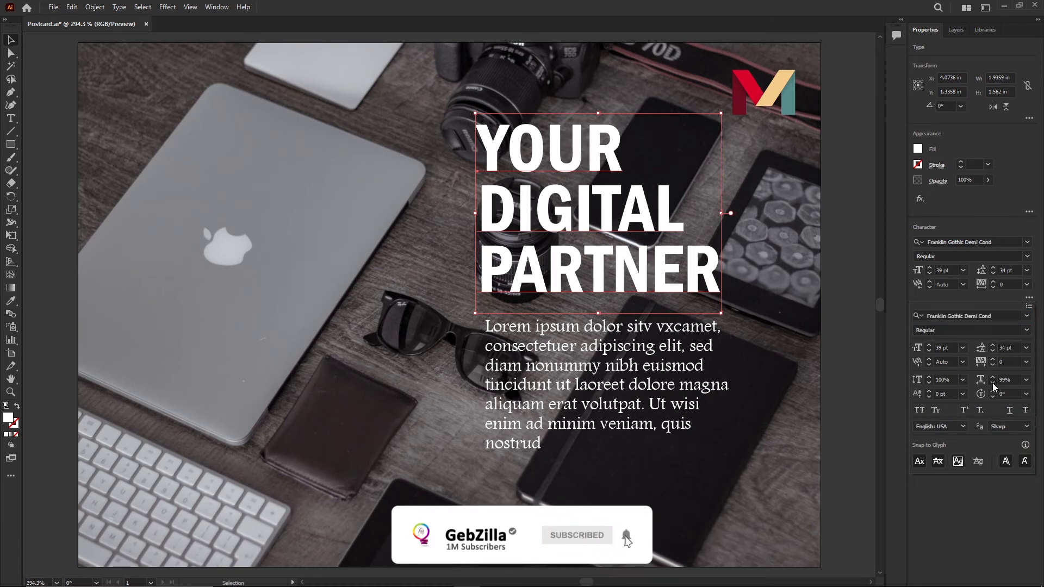
{"action": "left_click", "coordinate": [992, 382]}
{"action": "left_click", "coordinate": [993, 383]}
{"action": "left_click", "coordinate": [993, 382]}
{"action": "left_click", "coordinate": [993, 382]}
{"action": "left_click", "coordinate": [993, 383]}
{"action": "left_click", "coordinate": [992, 383]}
{"action": "left_click", "coordinate": [993, 382]}
{"action": "left_click", "coordinate": [993, 383]}
{"action": "left_click", "coordinate": [992, 382]}
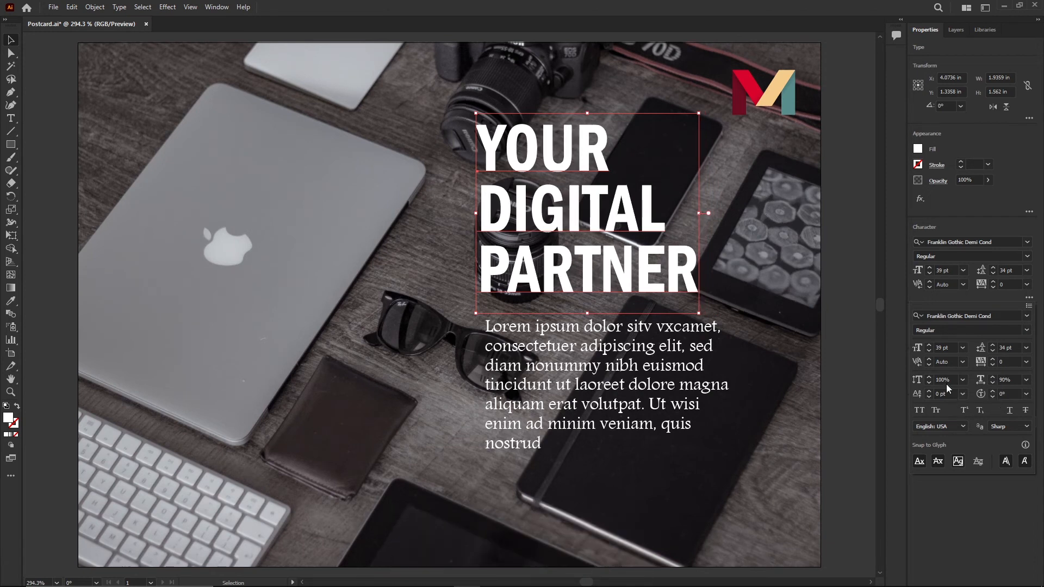
- Increase the headline's horizontal scale to 108% and its font size to 40 pt
{"action": "left_click", "coordinate": [928, 377]}
{"action": "left_click", "coordinate": [929, 377]}
{"action": "left_click", "coordinate": [928, 378]}
{"action": "left_click", "coordinate": [928, 377]}
{"action": "left_click", "coordinate": [928, 377]}
{"action": "left_click", "coordinate": [928, 377]}
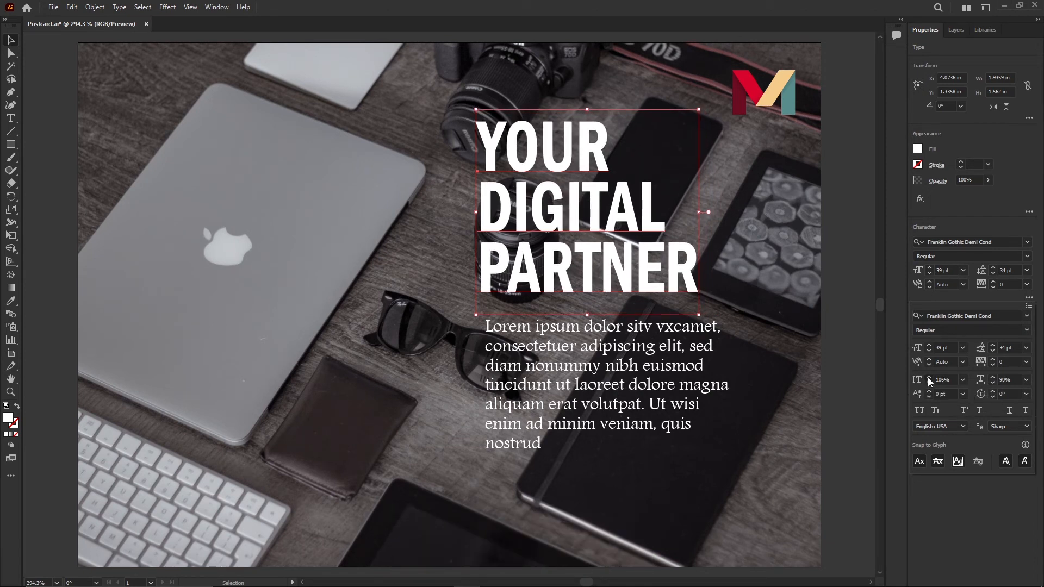
{"action": "left_click", "coordinate": [929, 377]}
{"action": "left_click", "coordinate": [928, 377]}
{"action": "left_click", "coordinate": [930, 345]}
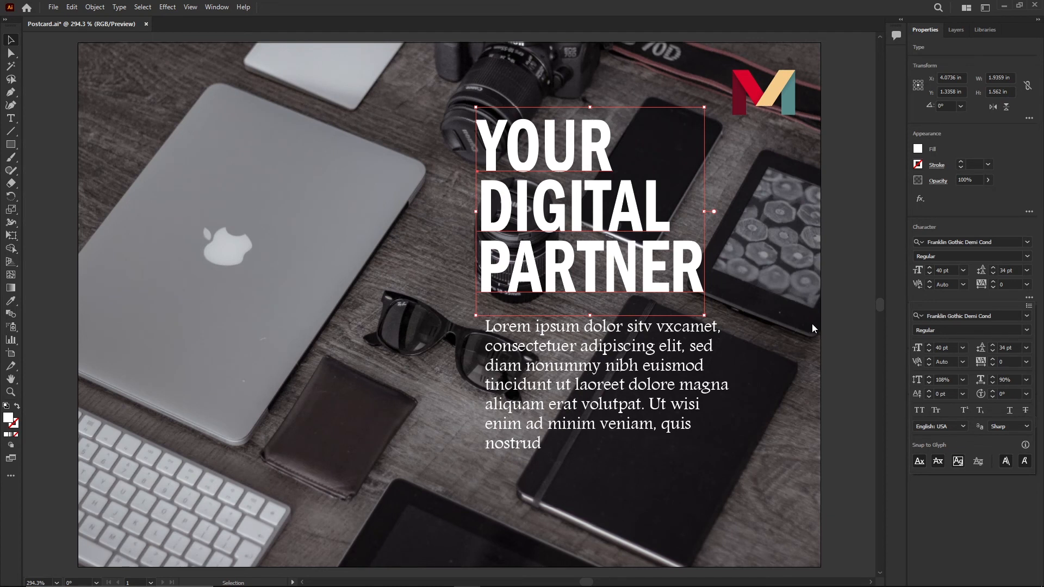
- Draw a rectangle about 2.9 by 4.1 in covering the right half of the postcard
{"action": "left_click", "coordinate": [267, 231]}
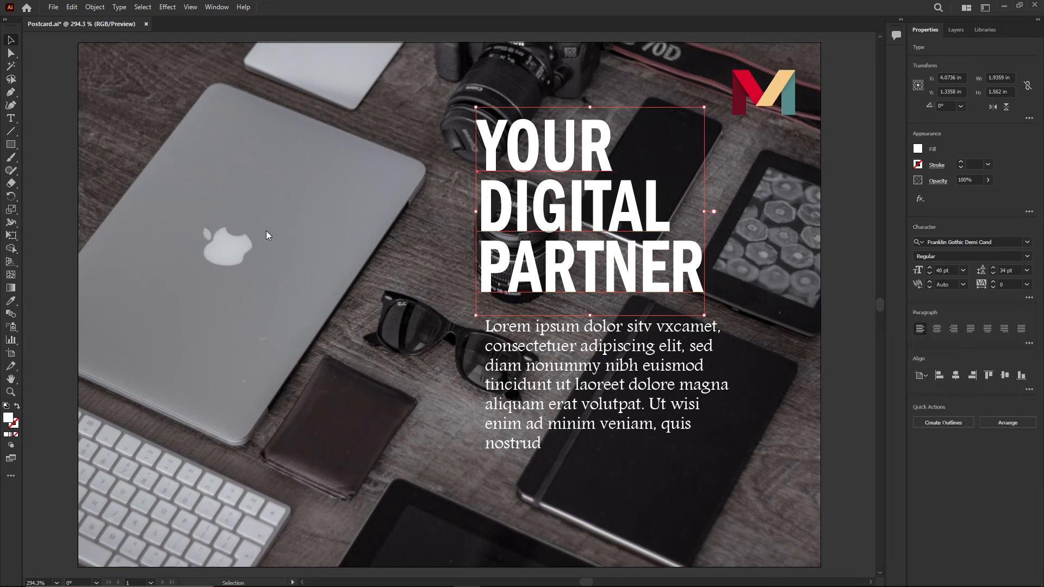
{"action": "left_click", "coordinate": [271, 221]}
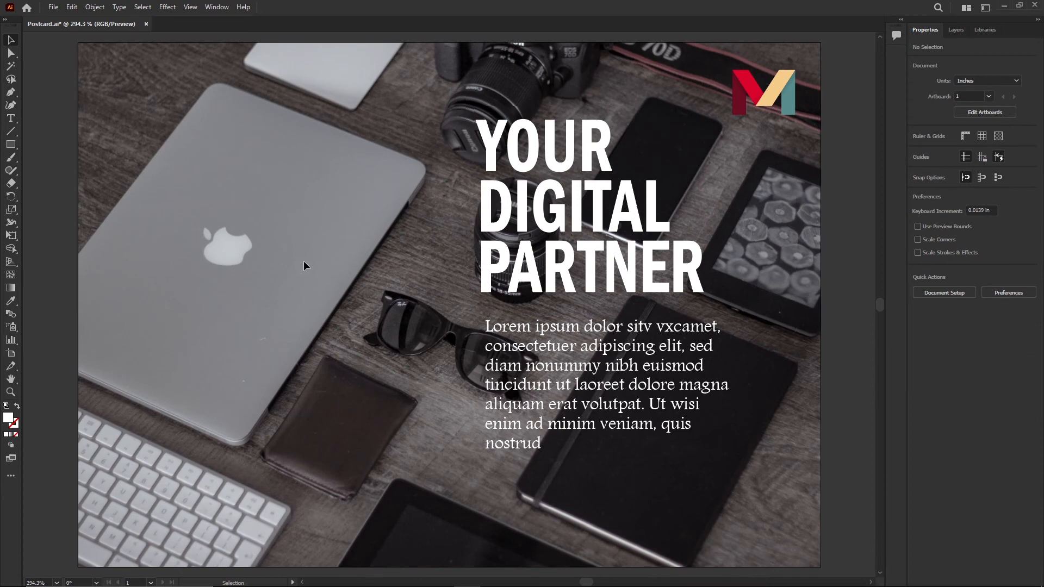
{"action": "scroll", "coordinate": [315, 271], "scroll_direction": "down", "scroll_amount": 1}
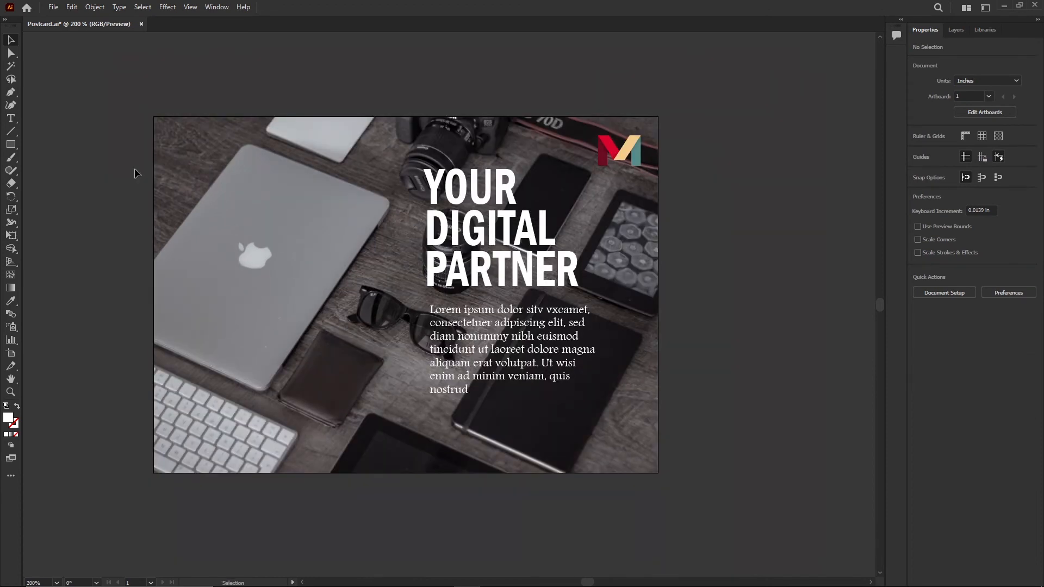
{"action": "left_click", "coordinate": [11, 145]}
{"action": "left_click_drag", "start_coordinate": [406, 116], "coordinate": [658, 472]}
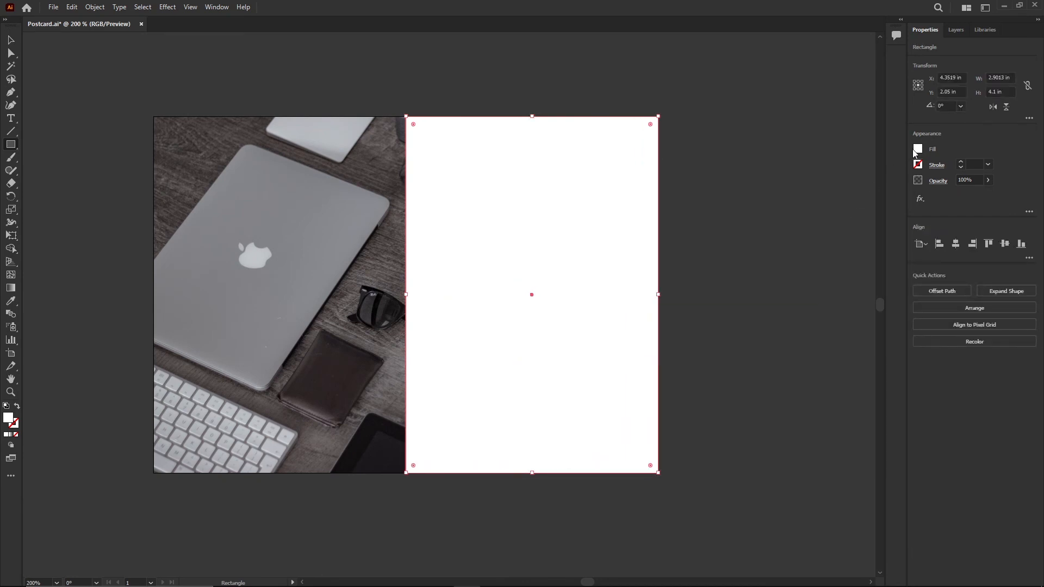
- Fill the rectangle with black and set its opacity to 50%
{"action": "left_click", "coordinate": [917, 149]}
{"action": "left_click", "coordinate": [822, 187]}
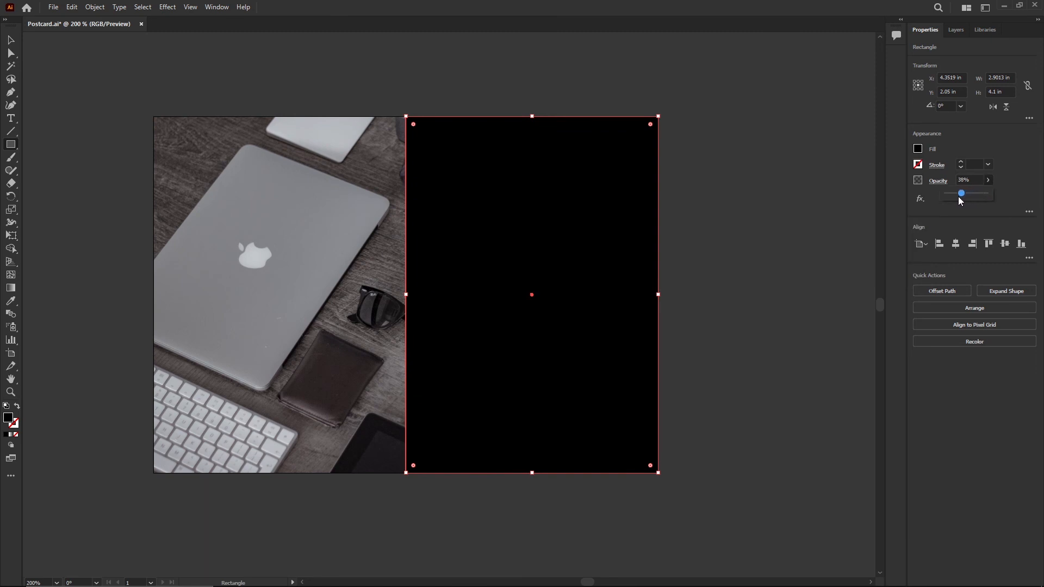
{"action": "left_click_drag", "start_coordinate": [954, 197], "coordinate": [966, 195]}
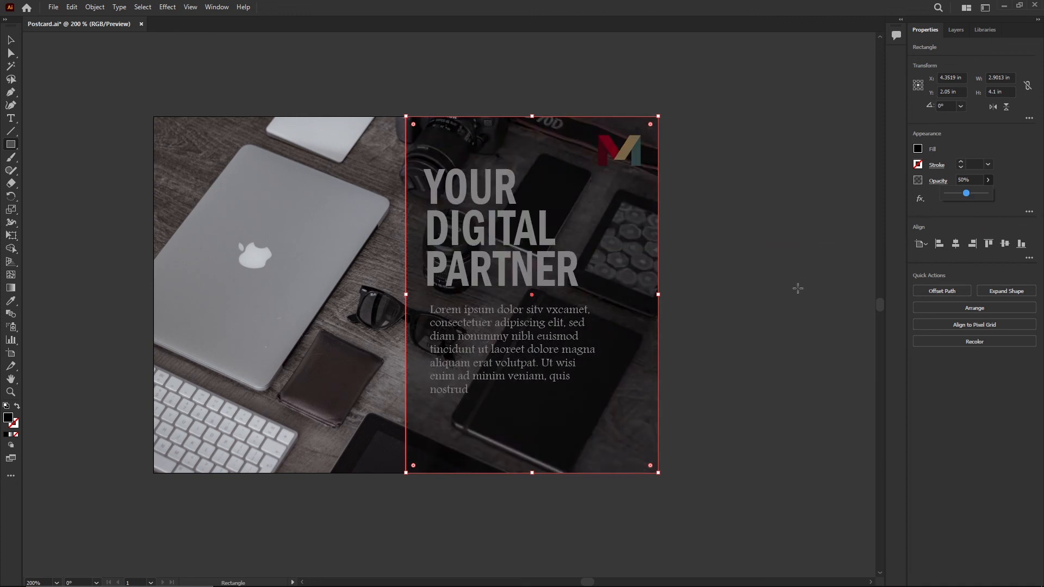
- Send the dark rectangle to the back so it sits behind the text, then deselect it
{"action": "left_click", "coordinate": [11, 40]}
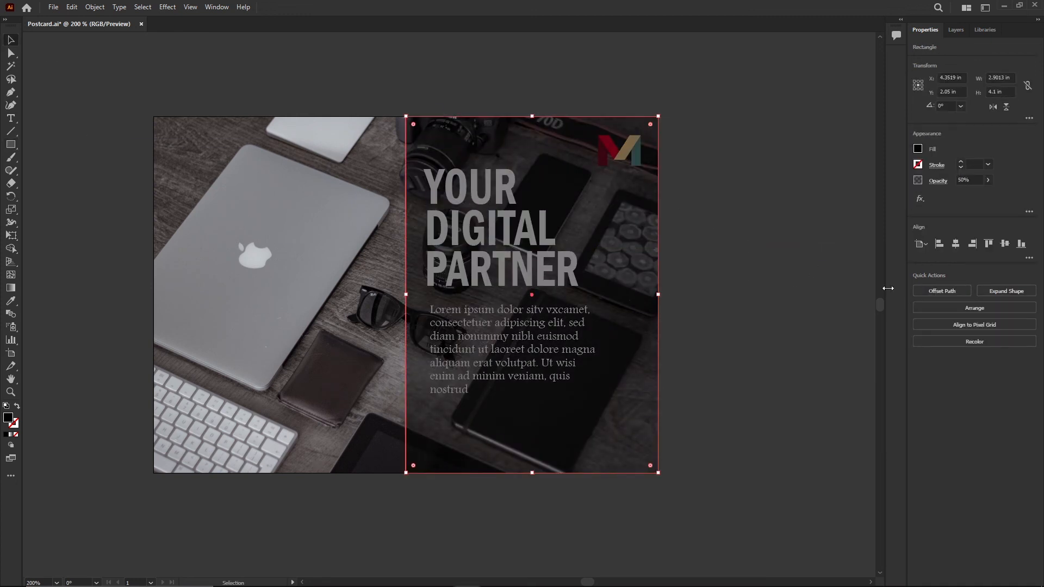
{"action": "left_click", "coordinate": [989, 309]}
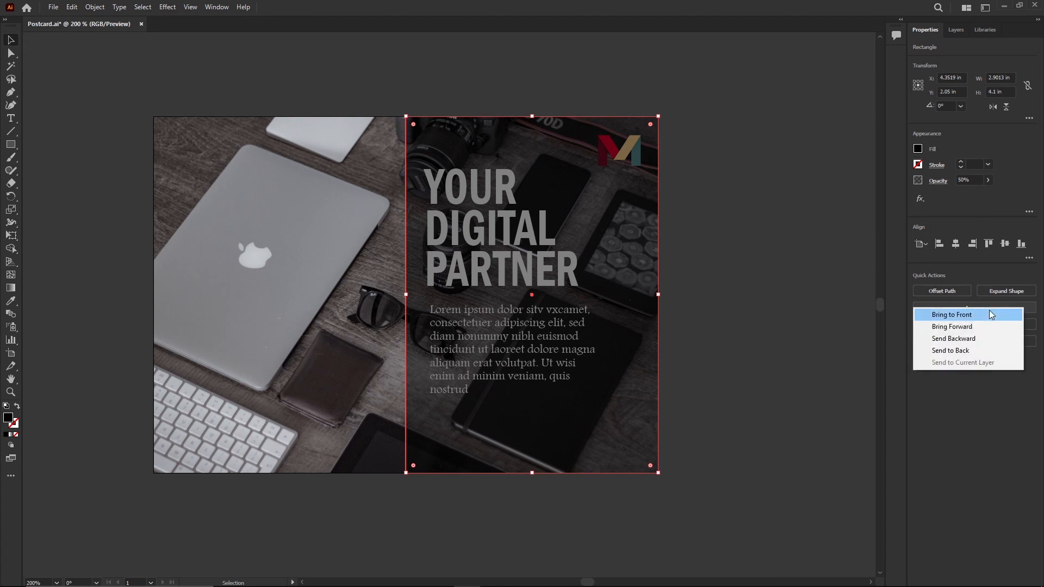
{"action": "left_click", "coordinate": [977, 349]}
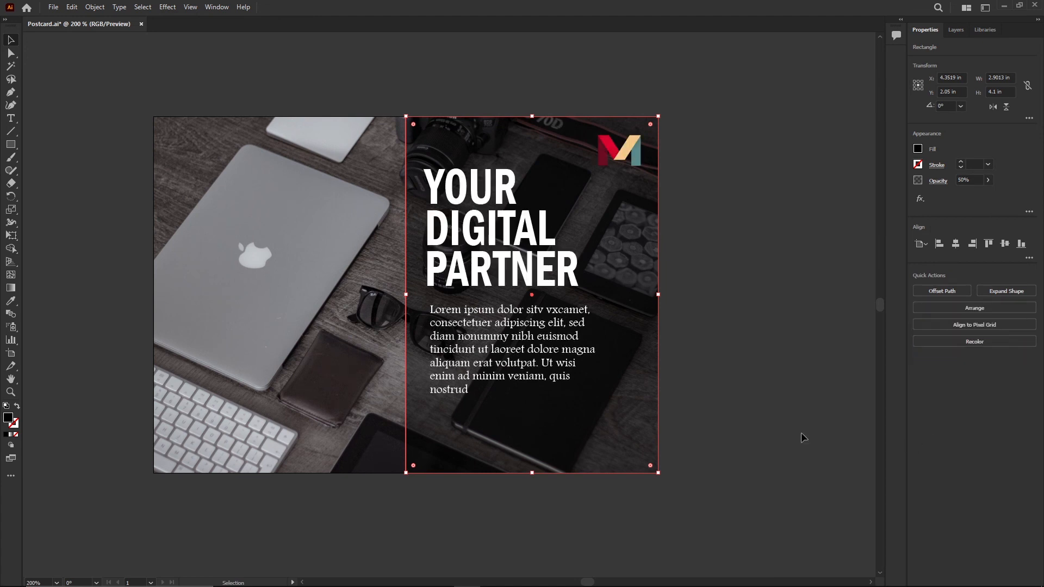
{"action": "left_click", "coordinate": [730, 261]}
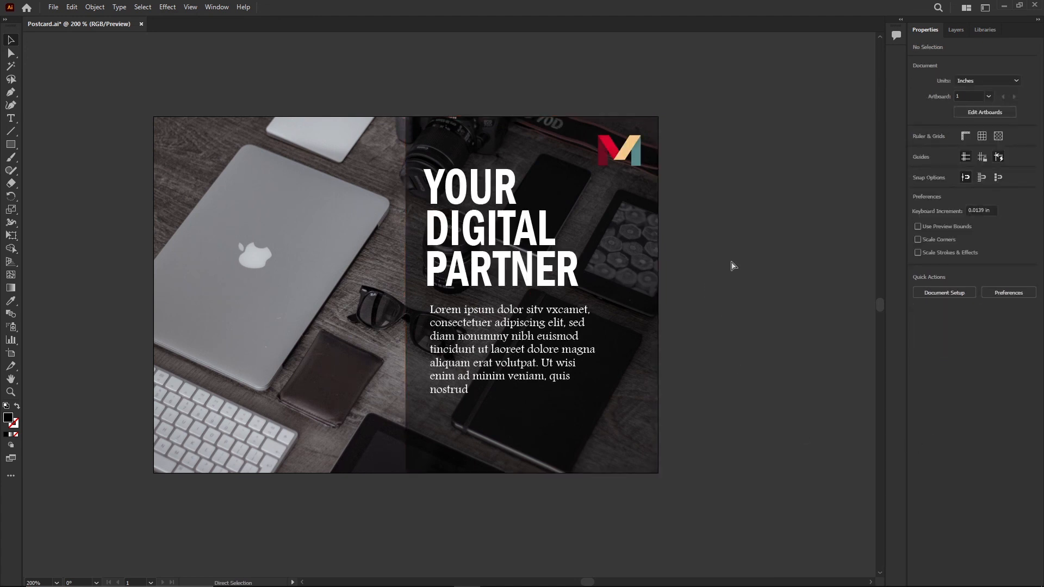
{"action": "key", "text": "ctrl+0"}
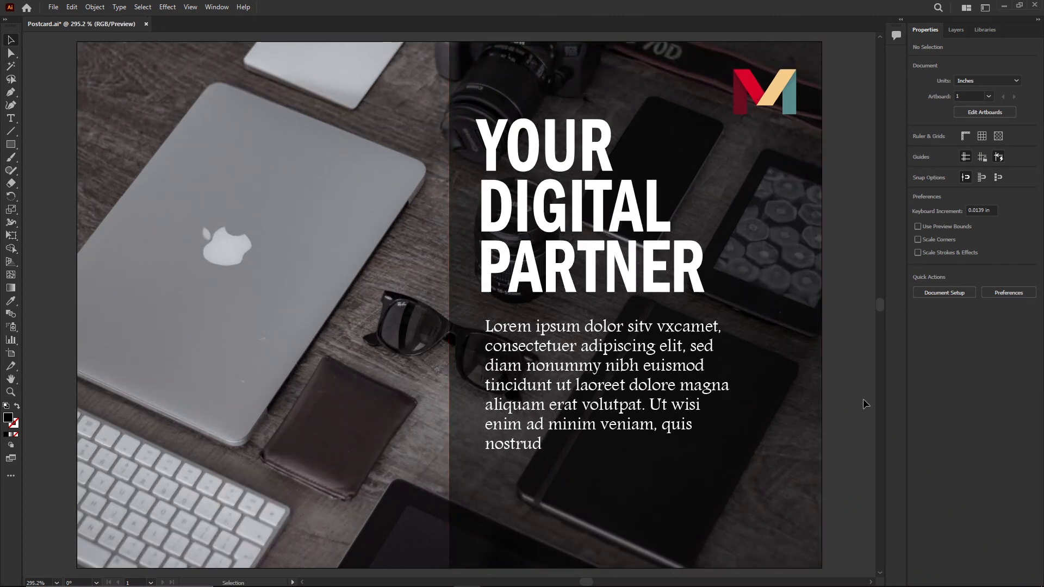